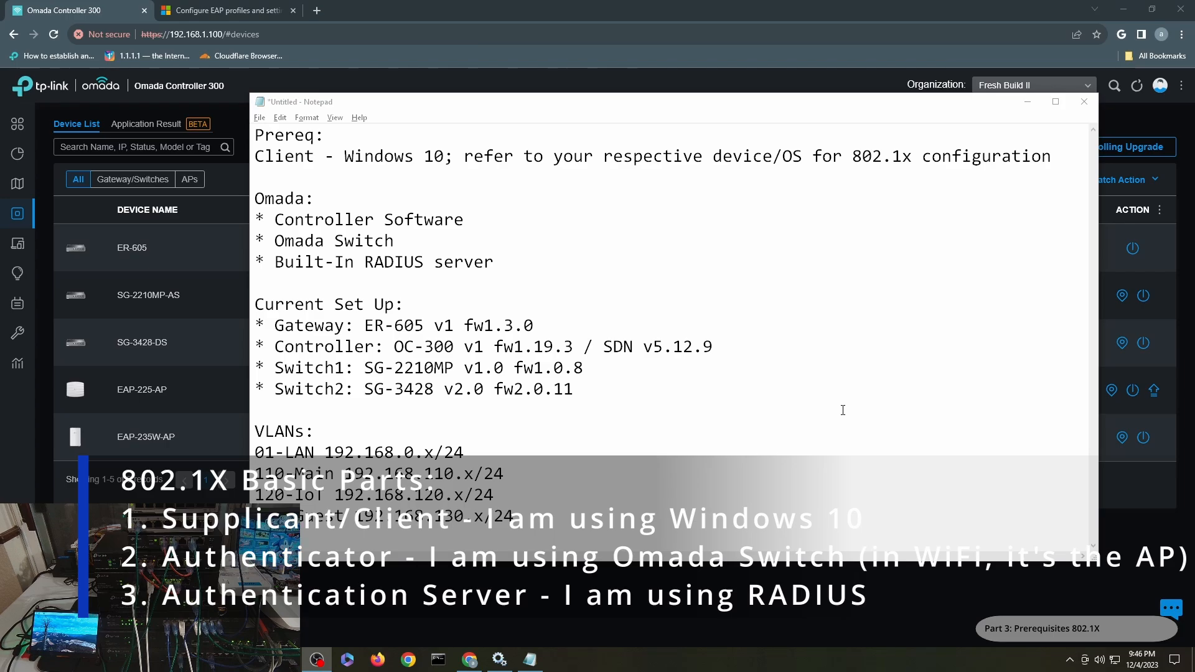
- Switch to the Microsoft Learn EAP profiles article and scroll through it
{"action": "left_click", "coordinate": [220, 10]}
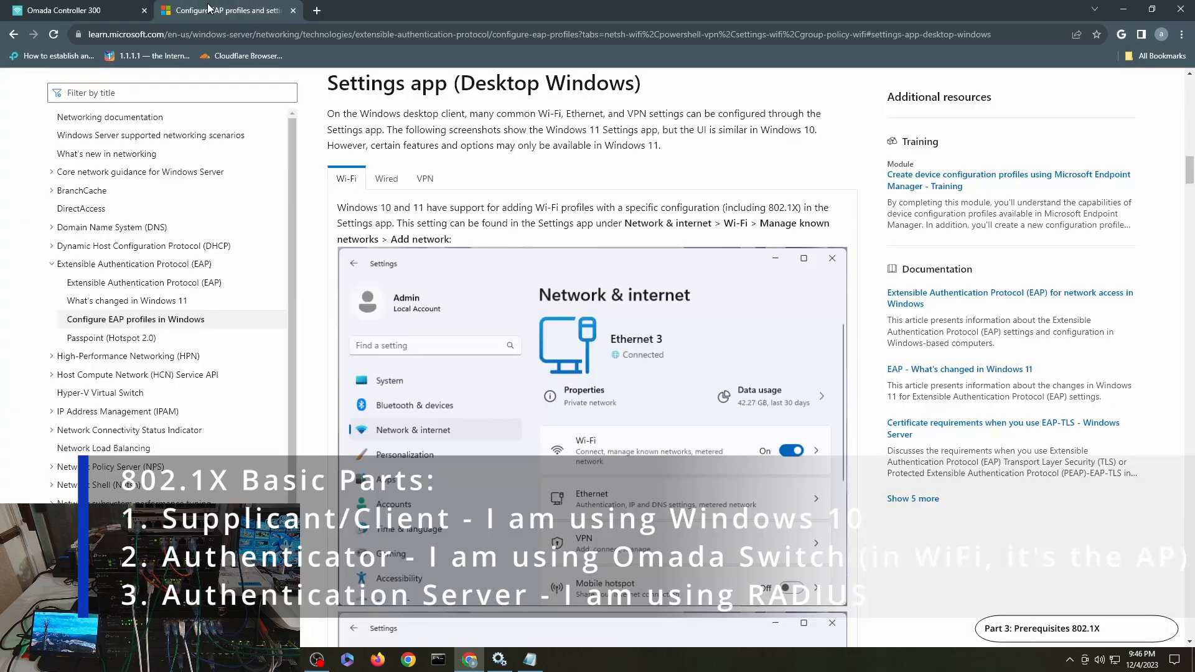
{"action": "left_click_drag", "start_coordinate": [1189, 171], "coordinate": [1190, 74]}
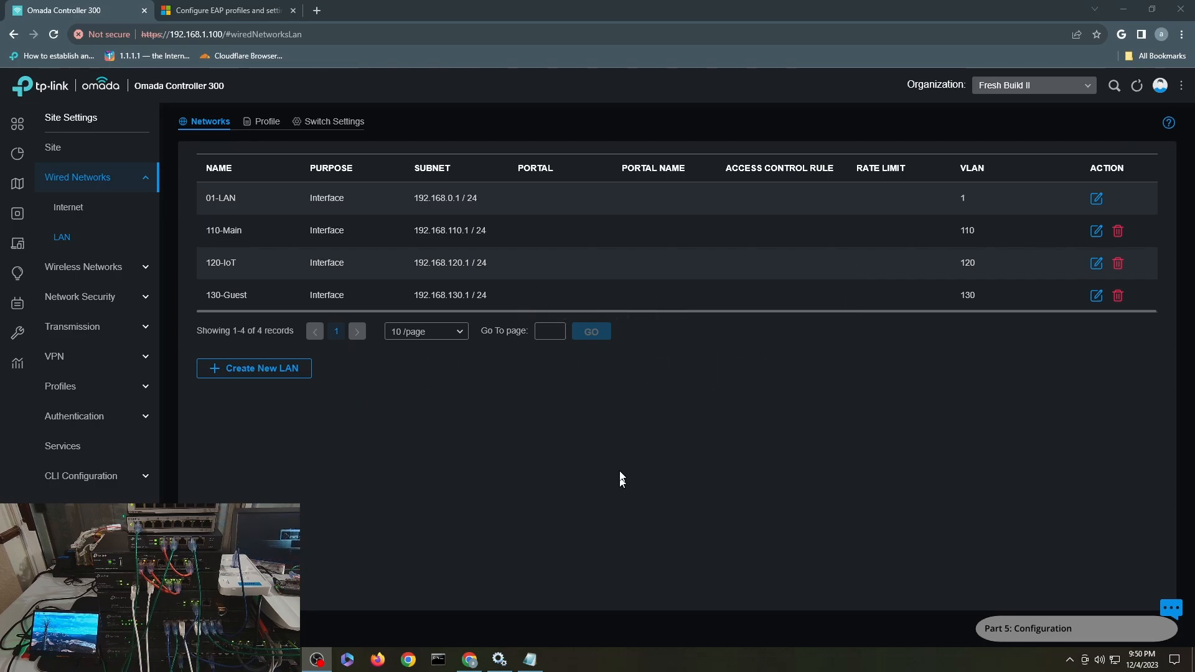
- Switch the Organization selector to Global and open Settings > Server Settings
{"action": "left_click", "coordinate": [1023, 88]}
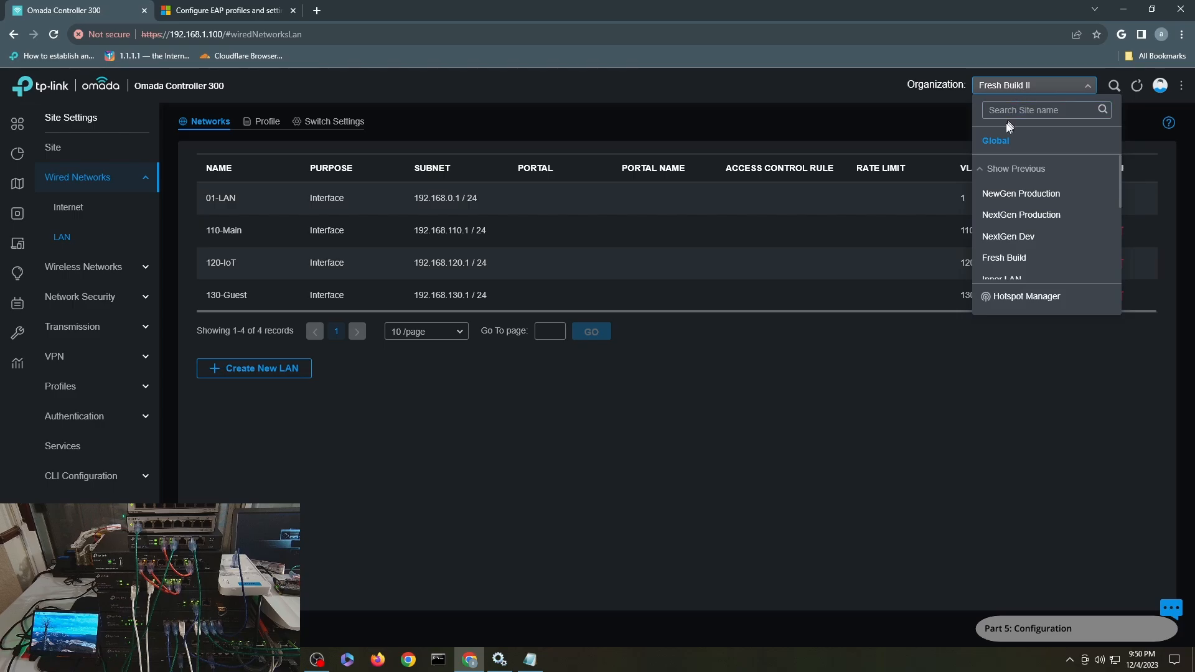
{"action": "left_click", "coordinate": [996, 140]}
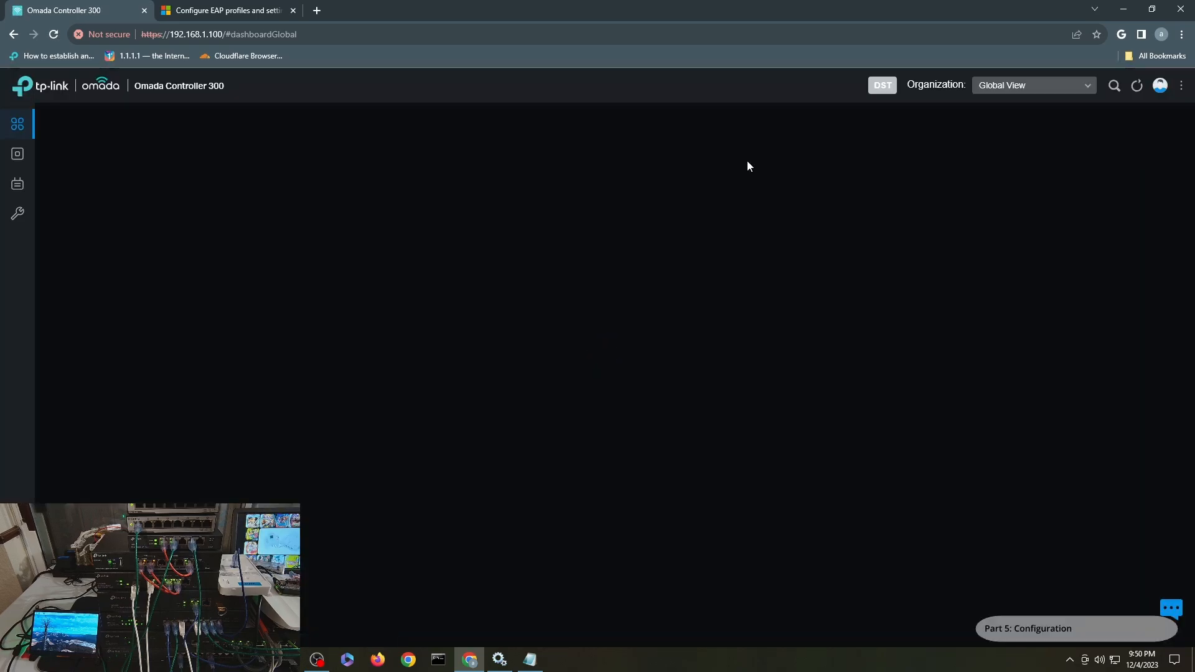
{"action": "left_click", "coordinate": [1021, 85]}
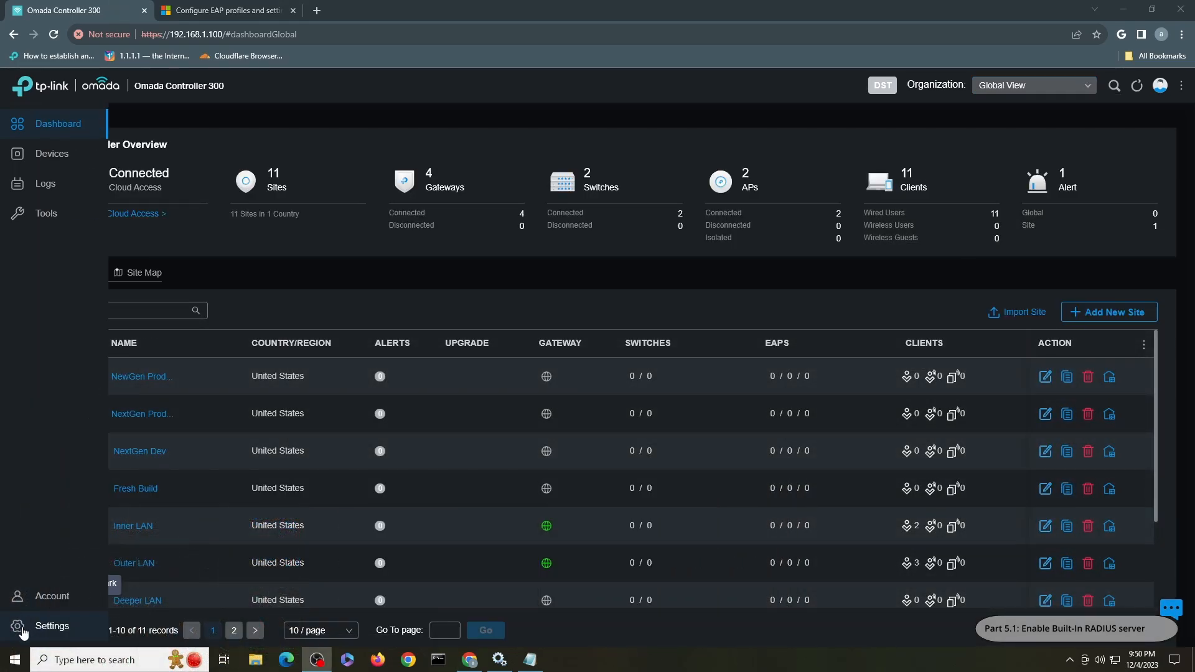
{"action": "left_click", "coordinate": [23, 630]}
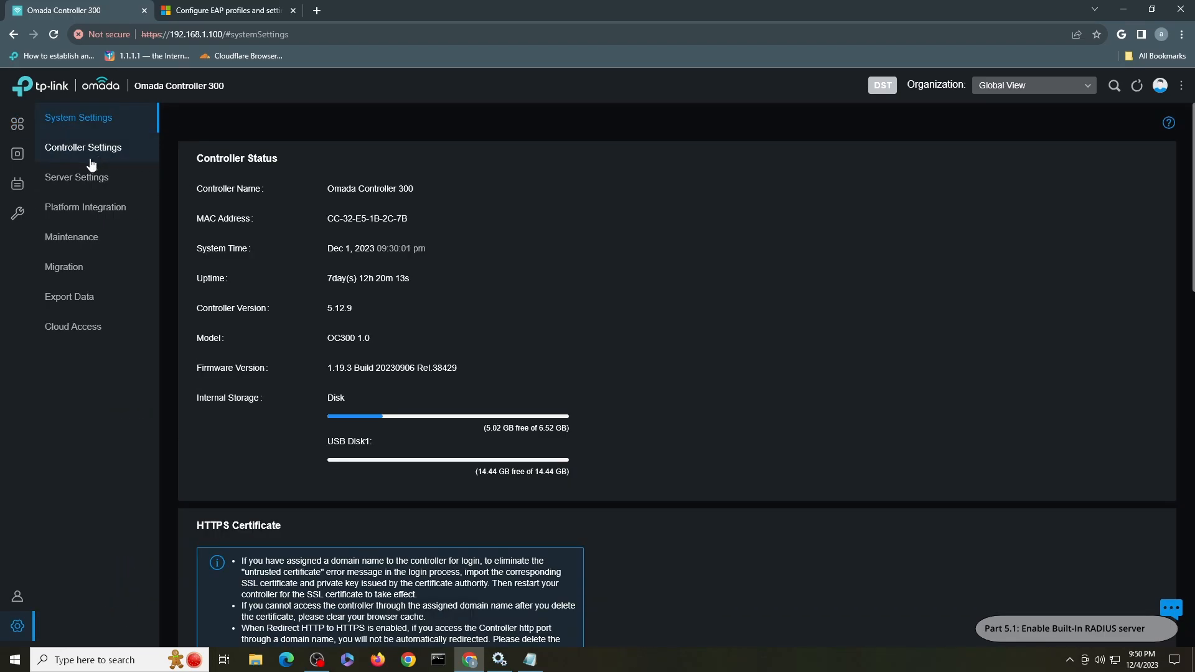
{"action": "left_click", "coordinate": [94, 184]}
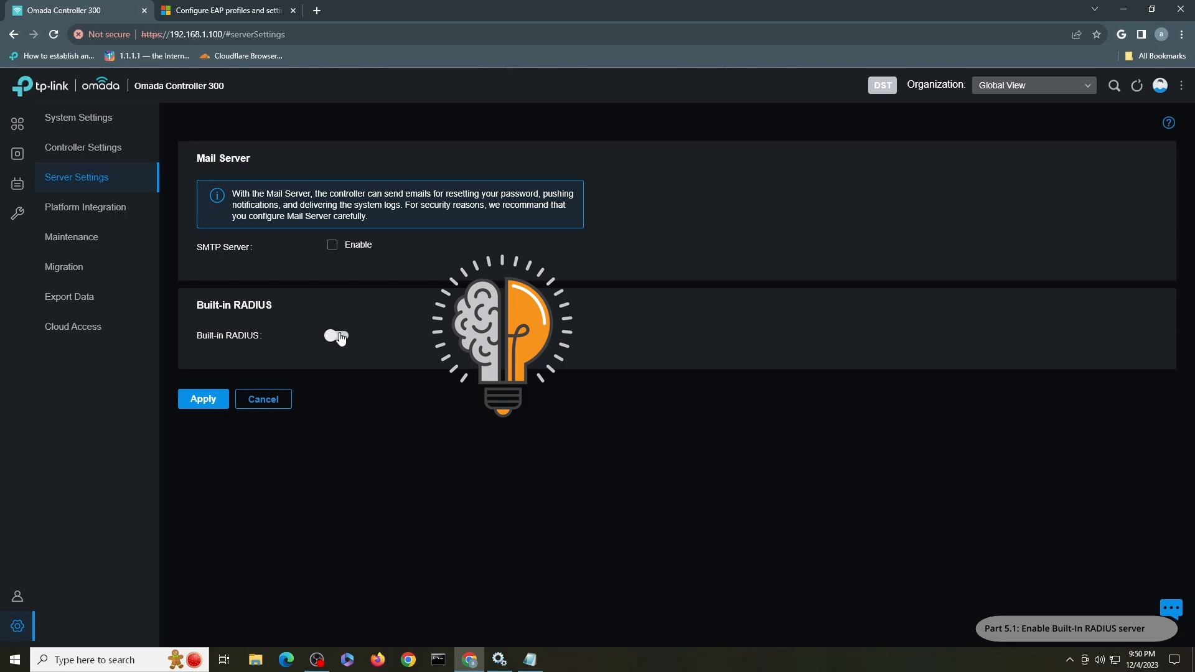
- Enable Built-in RADIUS on port 1812, reveal its shared secret, and apply
{"action": "left_click", "coordinate": [338, 336]}
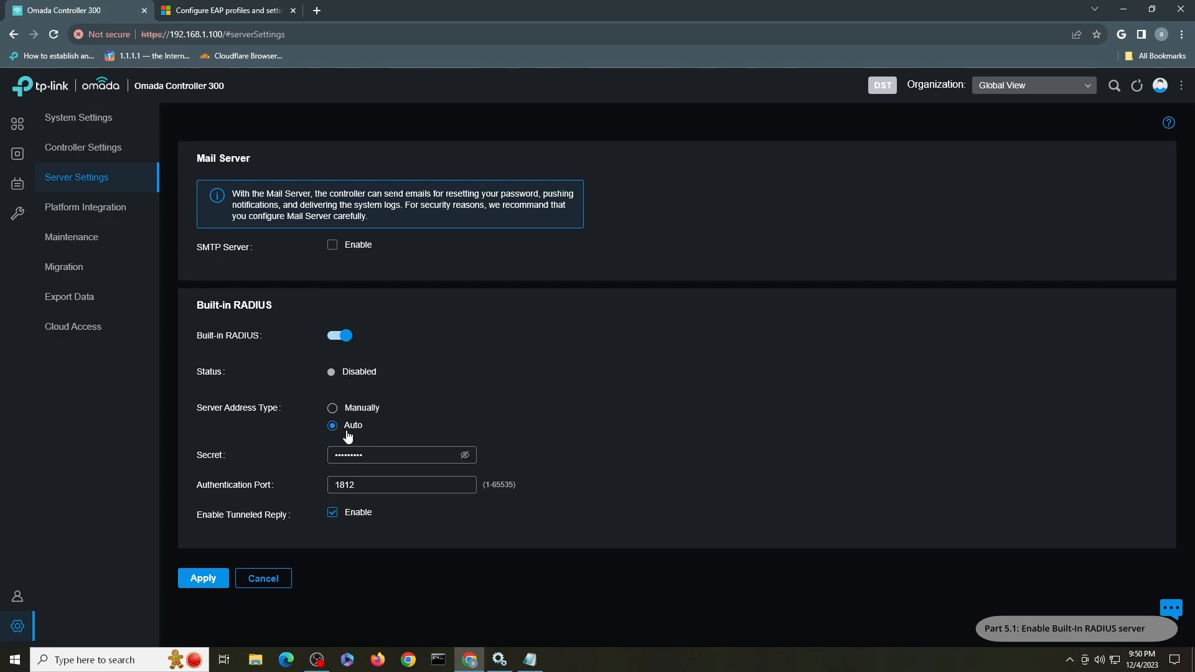
{"action": "left_click", "coordinate": [465, 455]}
{"action": "left_click", "coordinate": [215, 578]}
- Select the Fresh Build II site, then open its Settings and expand Authentication
{"action": "left_click", "coordinate": [1019, 92]}
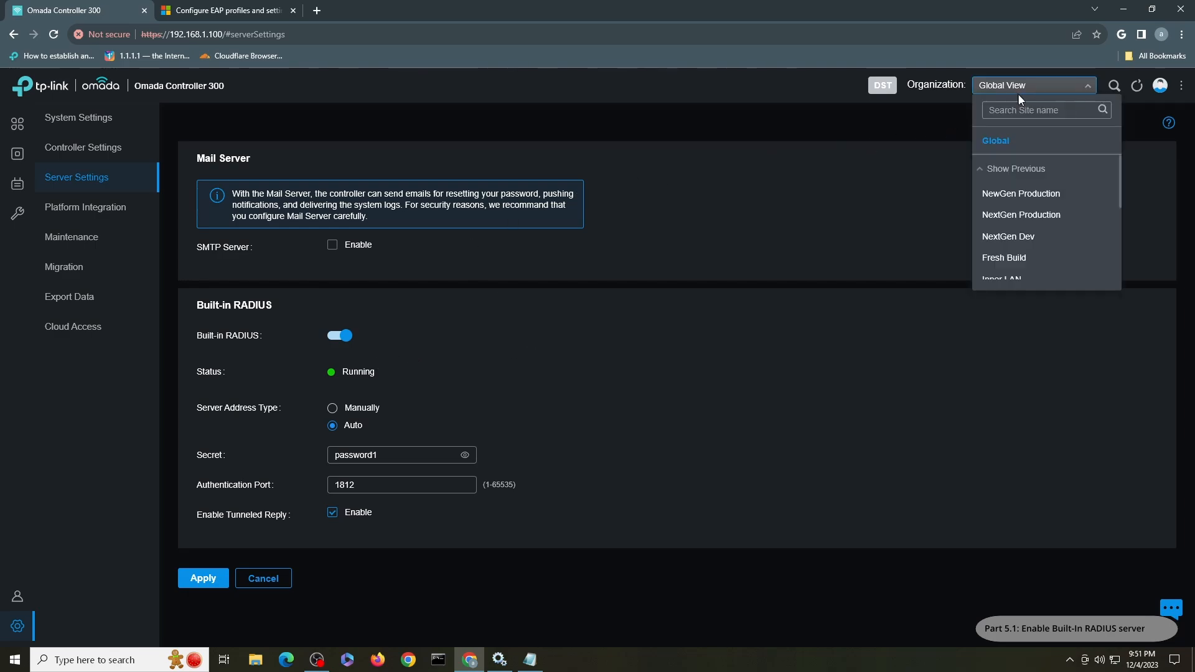
{"action": "scroll", "coordinate": [1053, 203], "scroll_direction": "down", "scroll_amount": 1}
{"action": "scroll", "coordinate": [1053, 205], "scroll_direction": "down", "scroll_amount": 1}
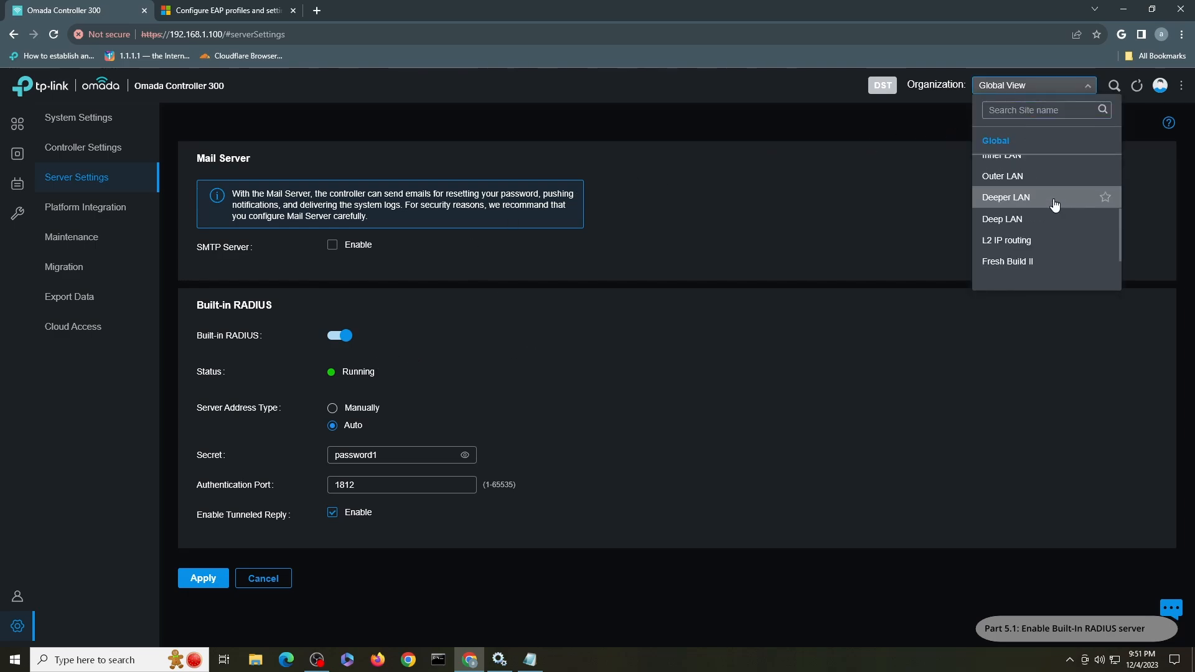
{"action": "scroll", "coordinate": [1053, 204], "scroll_direction": "down", "scroll_amount": 1}
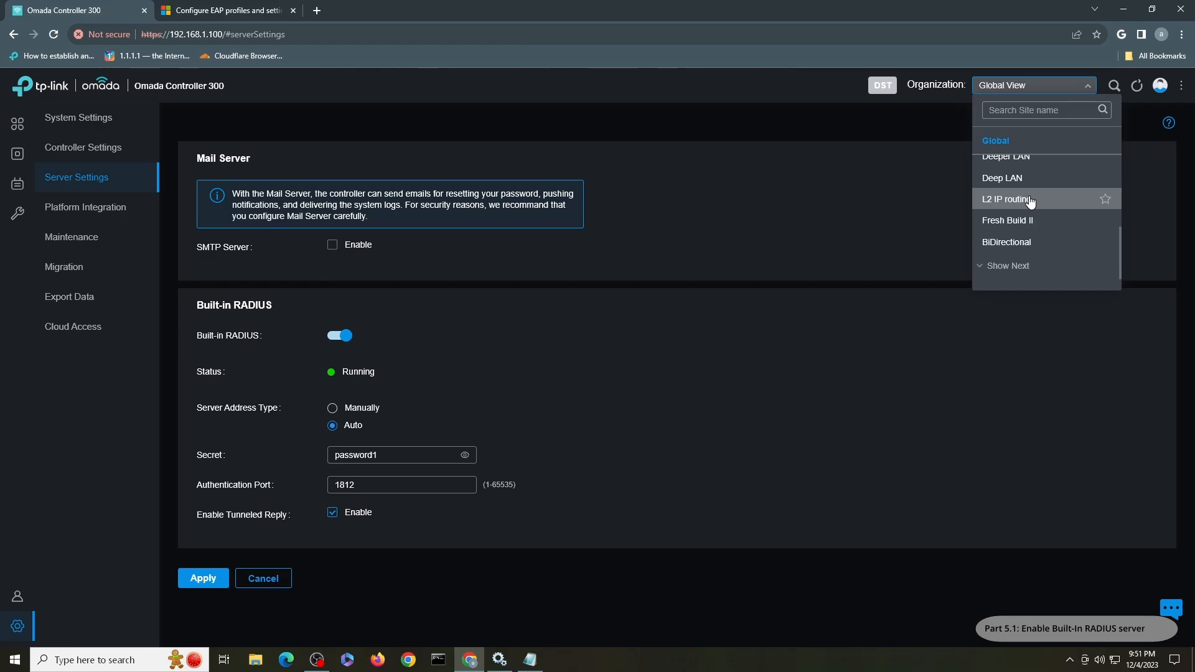
{"action": "left_click", "coordinate": [1020, 222]}
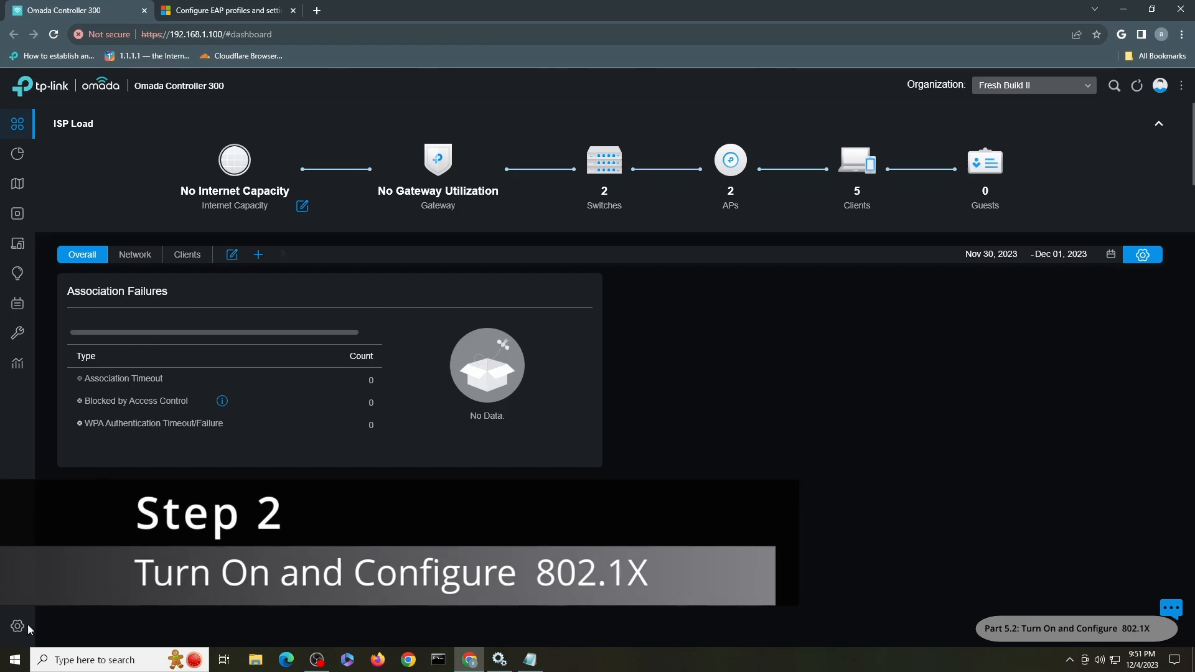
{"action": "left_click", "coordinate": [27, 625]}
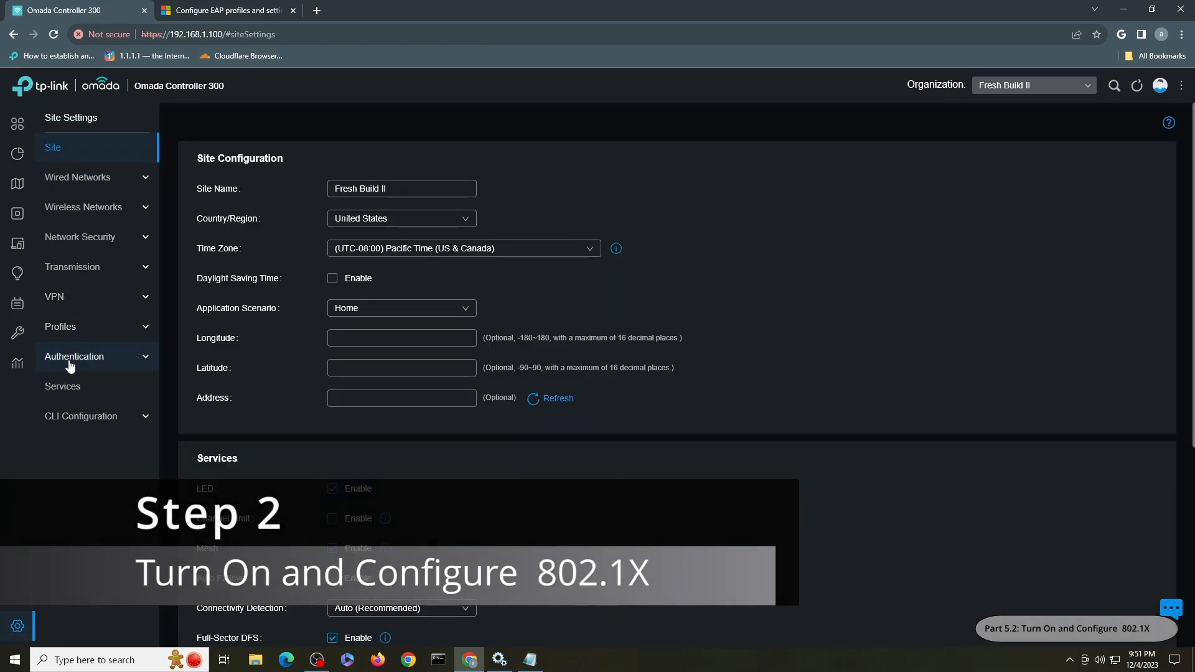
{"action": "left_click", "coordinate": [80, 359]}
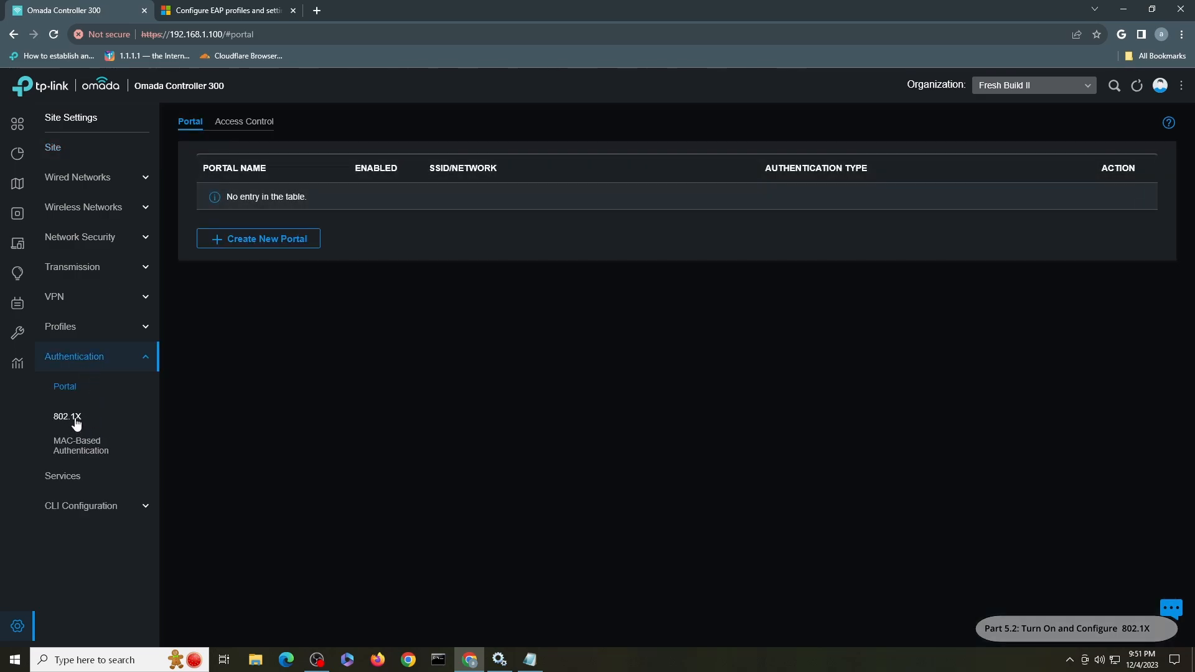
- Enable 802.1X for the site, keeping the Built-in Radius Profile as RADIUS profile
{"action": "left_click", "coordinate": [75, 420]}
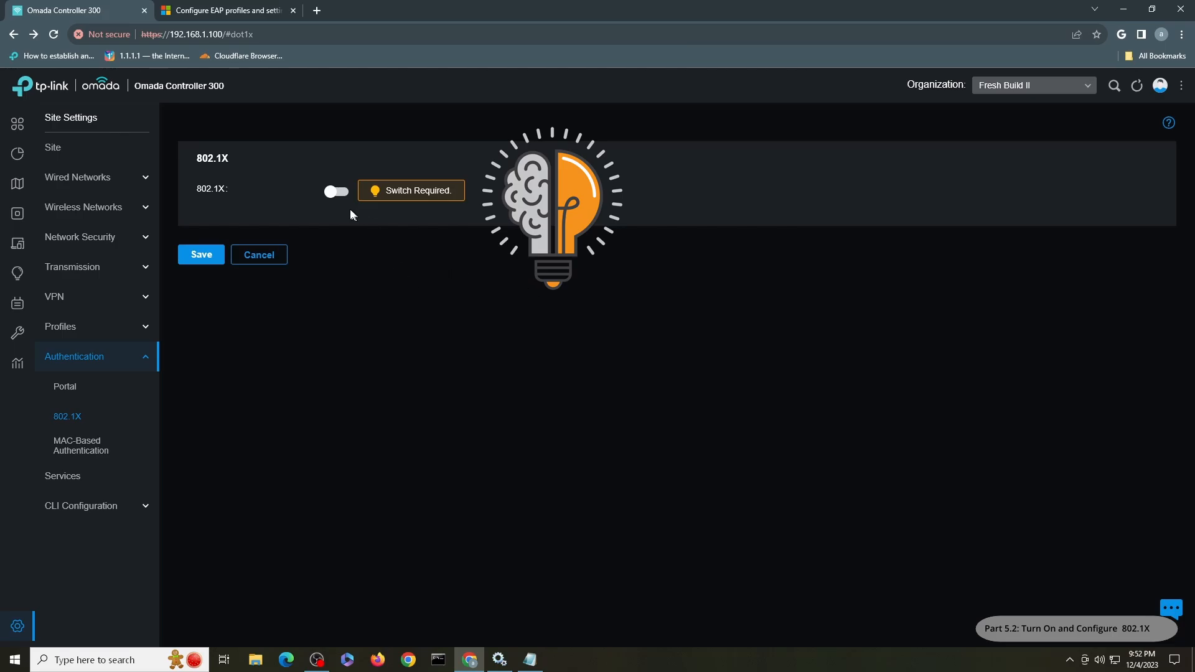
{"action": "left_click", "coordinate": [338, 192]}
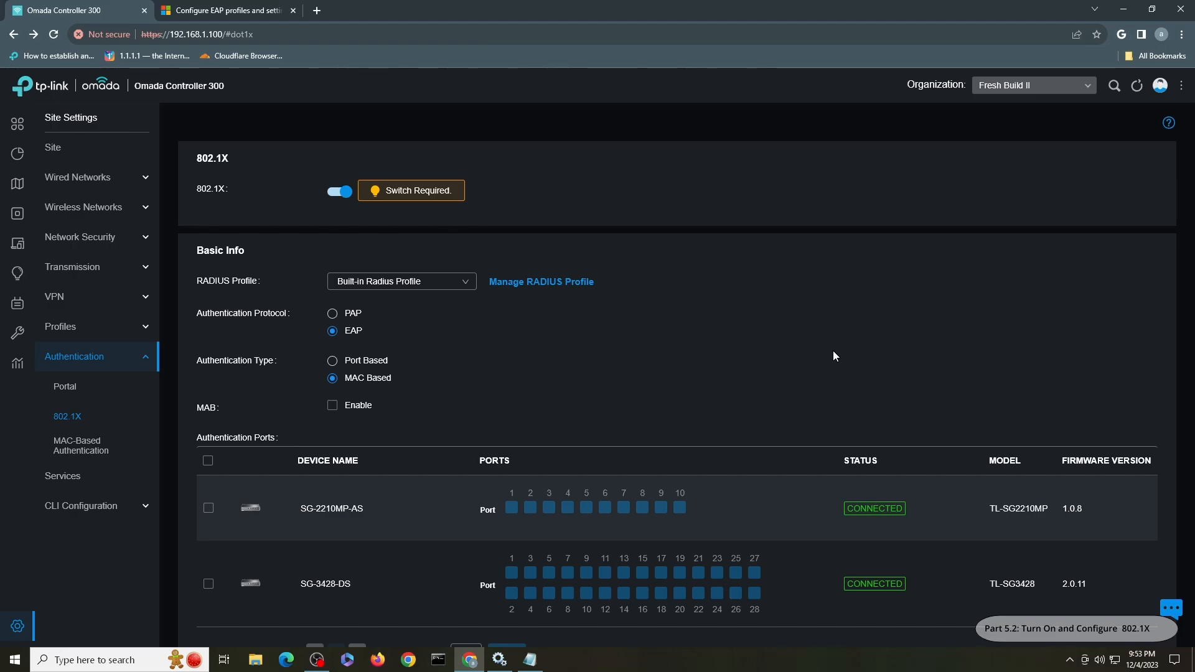
{"action": "left_click", "coordinate": [409, 290]}
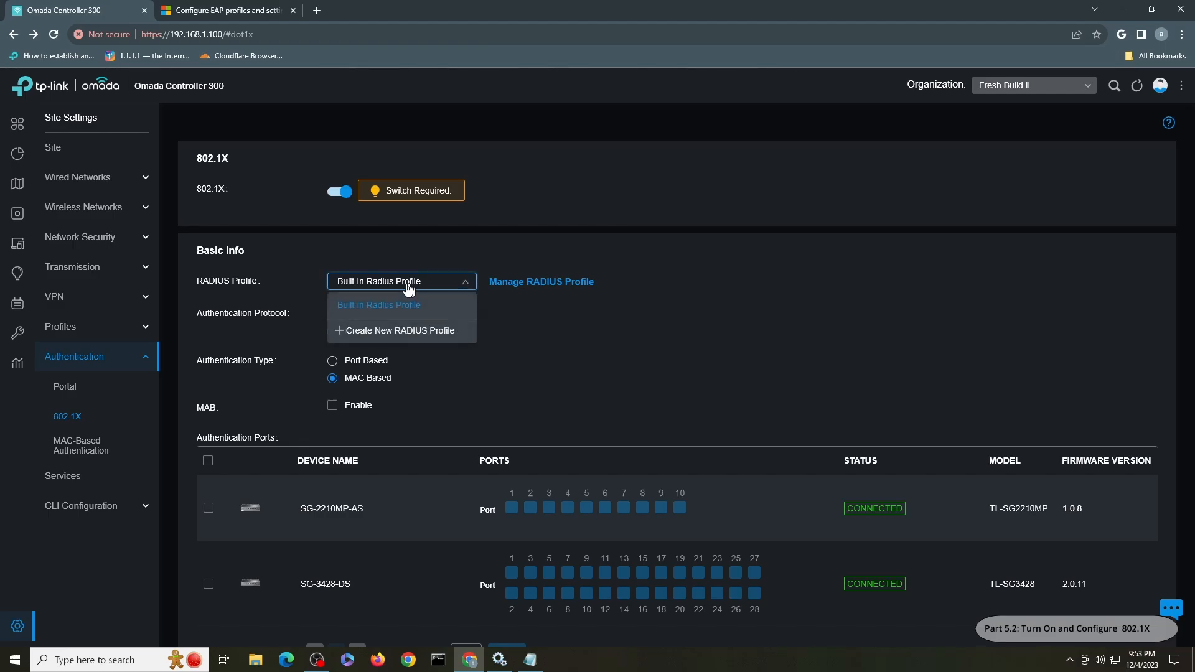
{"action": "left_click", "coordinate": [532, 354]}
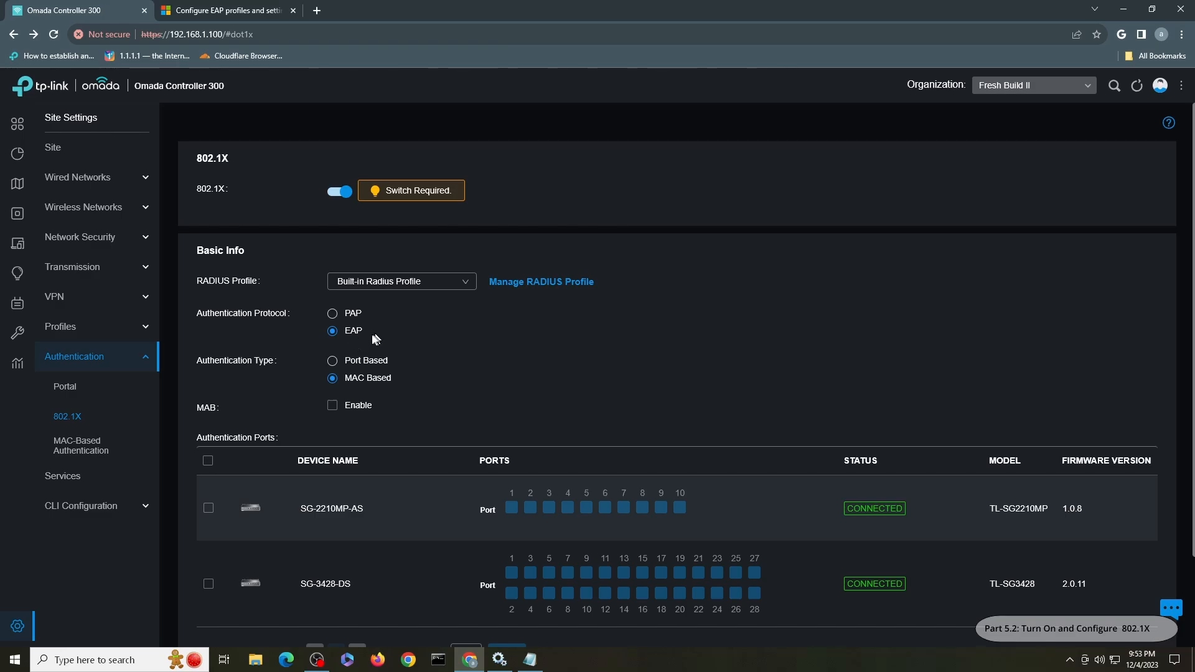
- Set 802.1X Authentication Type to Port Based and enable VLAN Assignment
{"action": "left_click", "coordinate": [333, 363]}
{"action": "scroll", "coordinate": [332, 357], "scroll_direction": "down", "scroll_amount": 1}
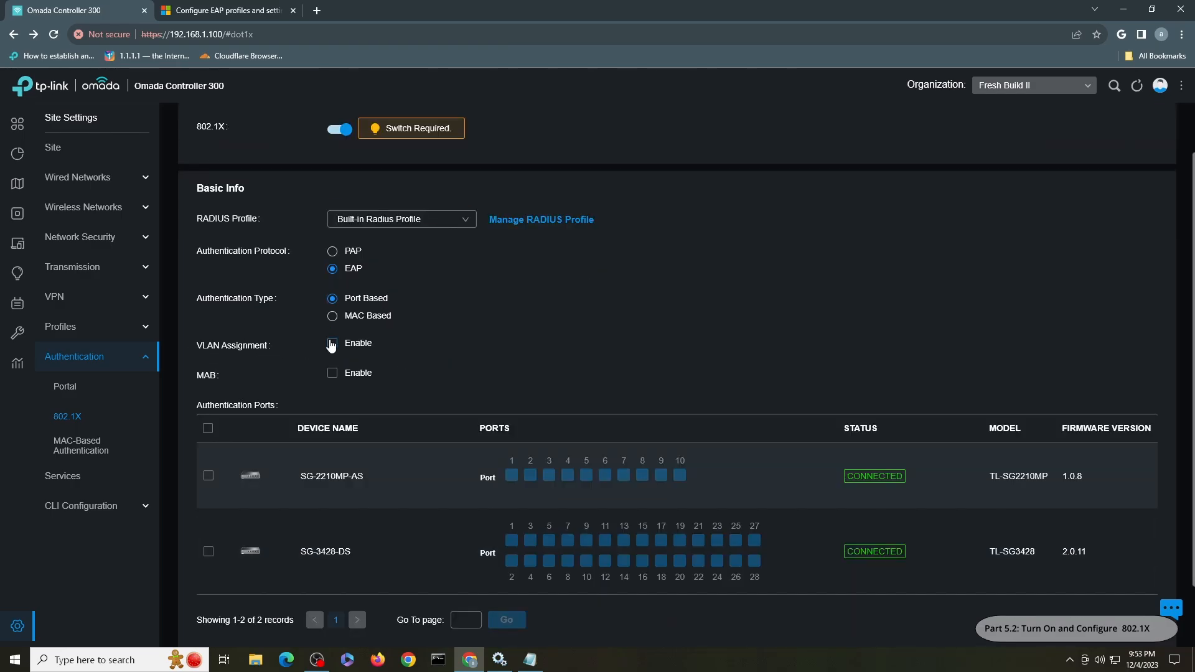
{"action": "left_click", "coordinate": [333, 316]}
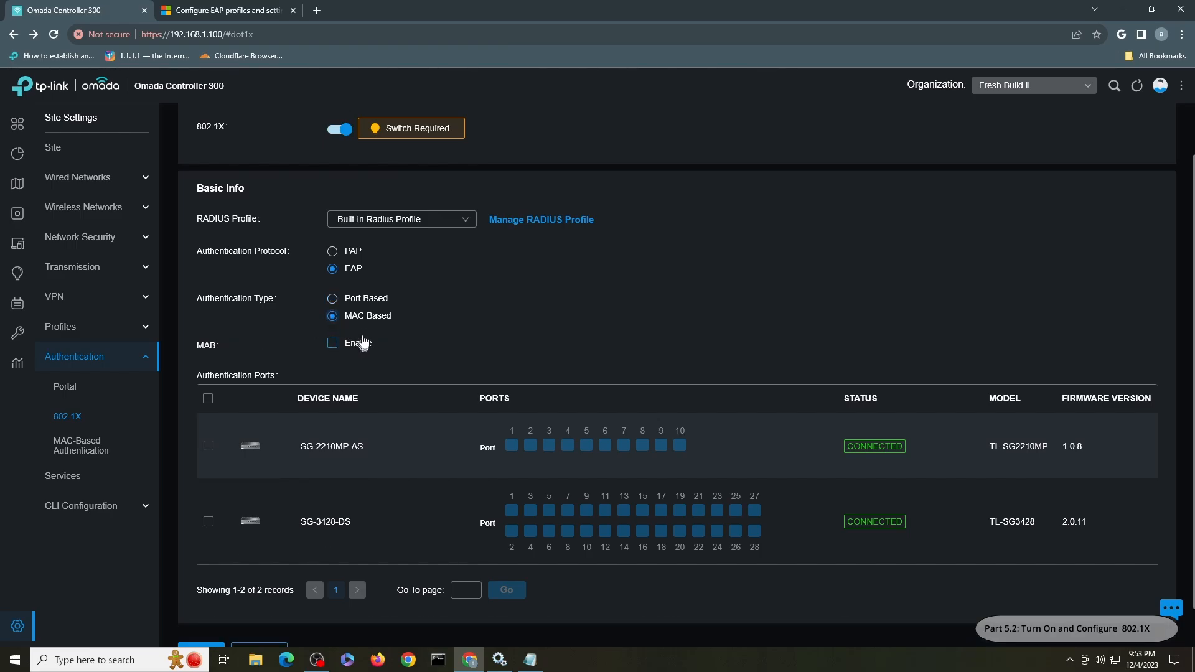
{"action": "left_click", "coordinate": [348, 300]}
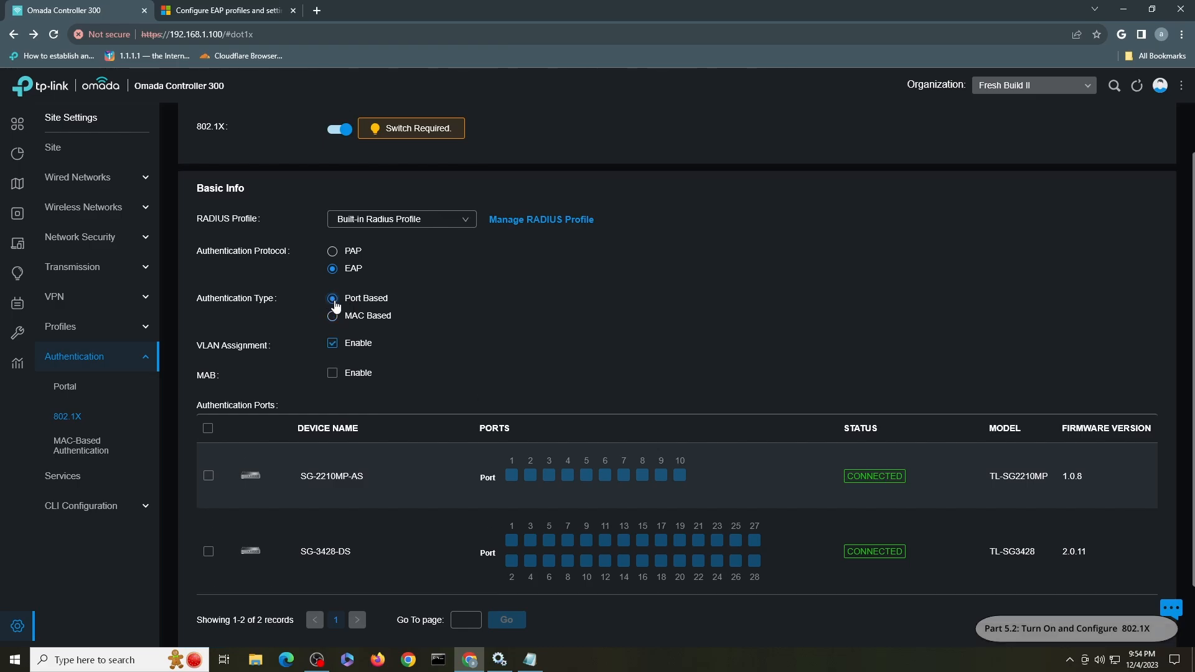
{"action": "left_click", "coordinate": [336, 346]}
{"action": "scroll", "coordinate": [475, 335], "scroll_direction": "down", "scroll_amount": 1}
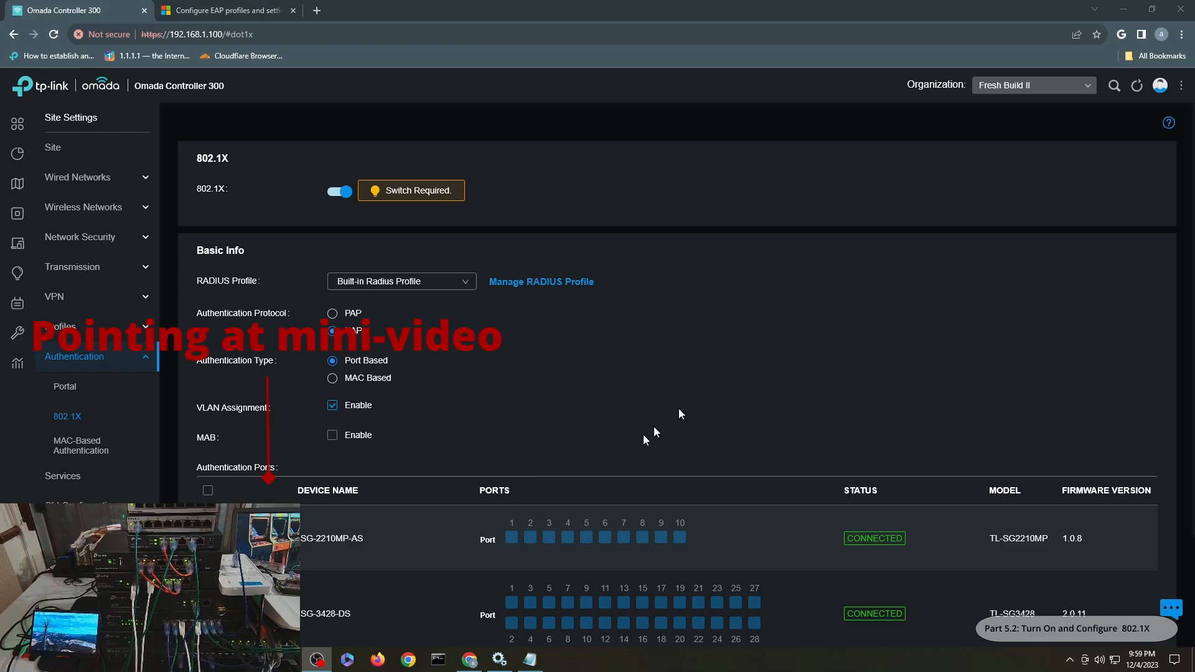
- Select authentication ports 4 on SG-2210MP-AS and 19, 21 on SG-3428-DS, then save
{"action": "left_click", "coordinate": [568, 543]}
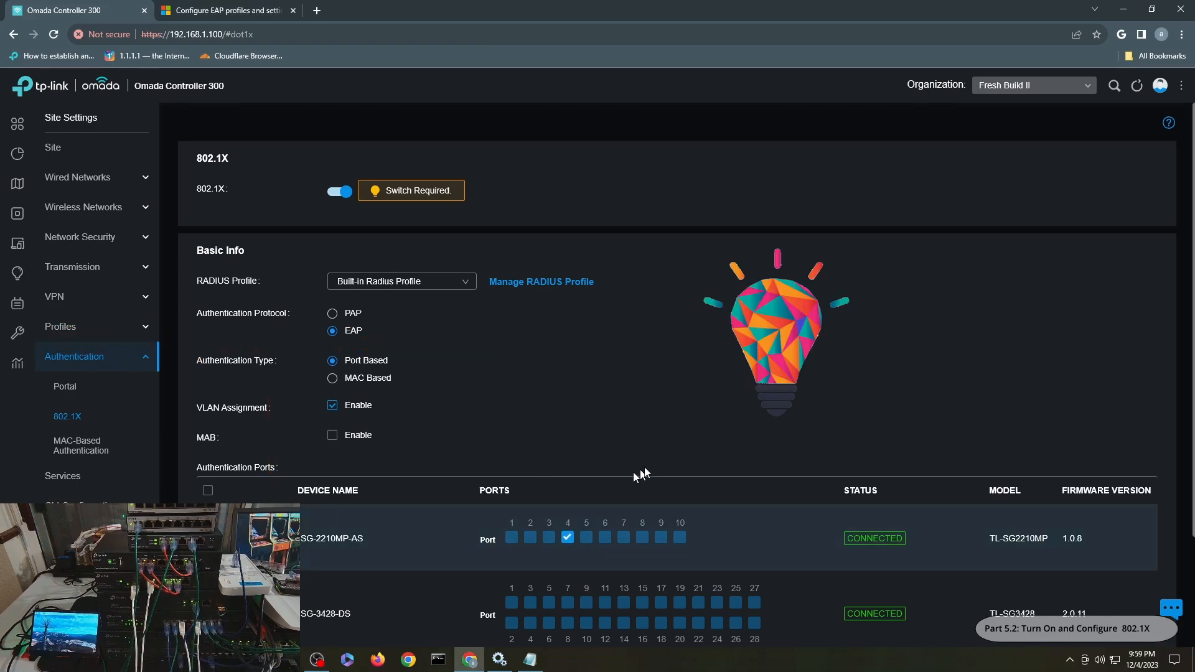
{"action": "scroll", "coordinate": [709, 427], "scroll_direction": "down", "scroll_amount": 2}
{"action": "scroll", "coordinate": [711, 427], "scroll_direction": "down", "scroll_amount": 1}
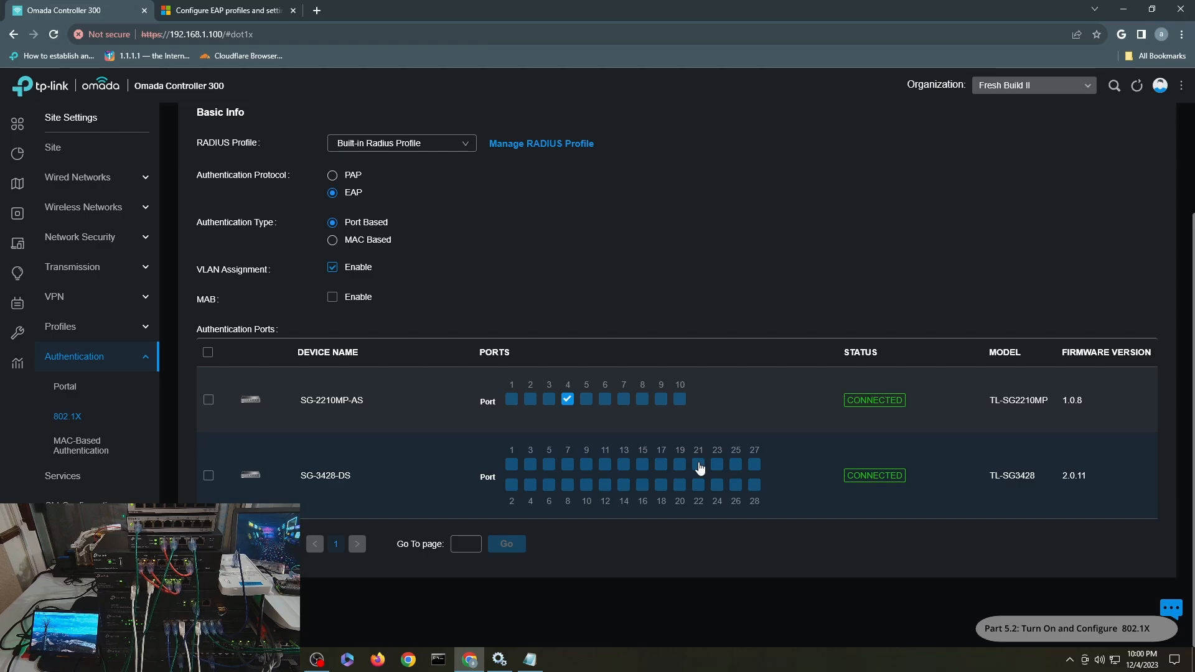
{"action": "left_click", "coordinate": [699, 466]}
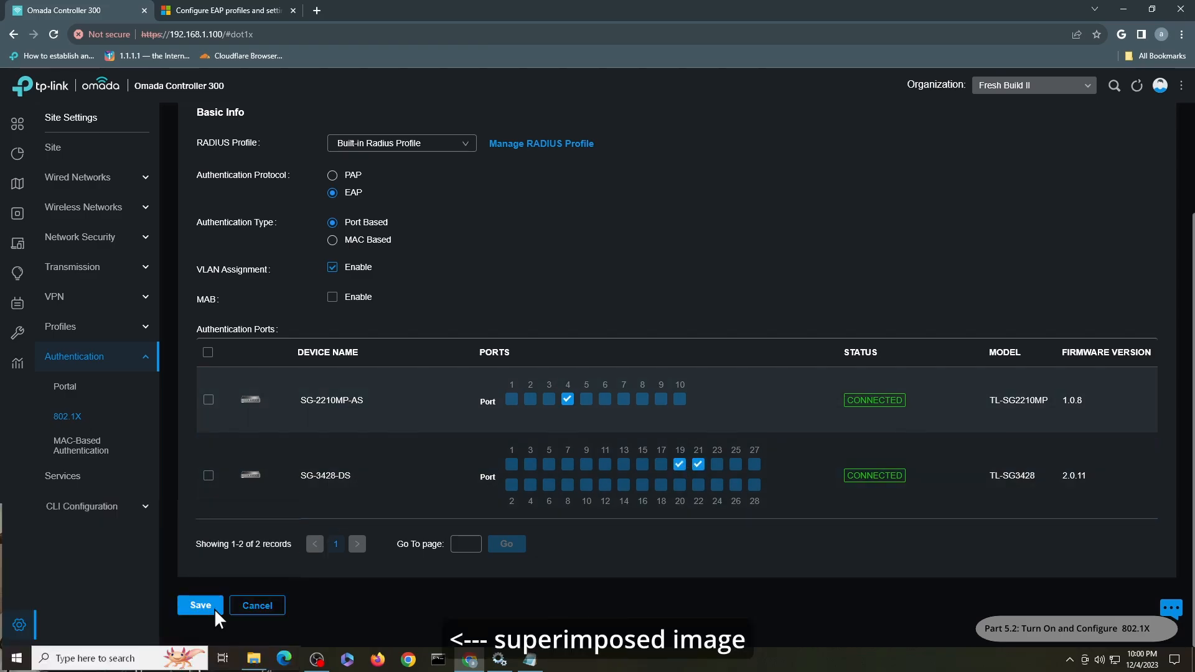
{"action": "left_click", "coordinate": [214, 609]}
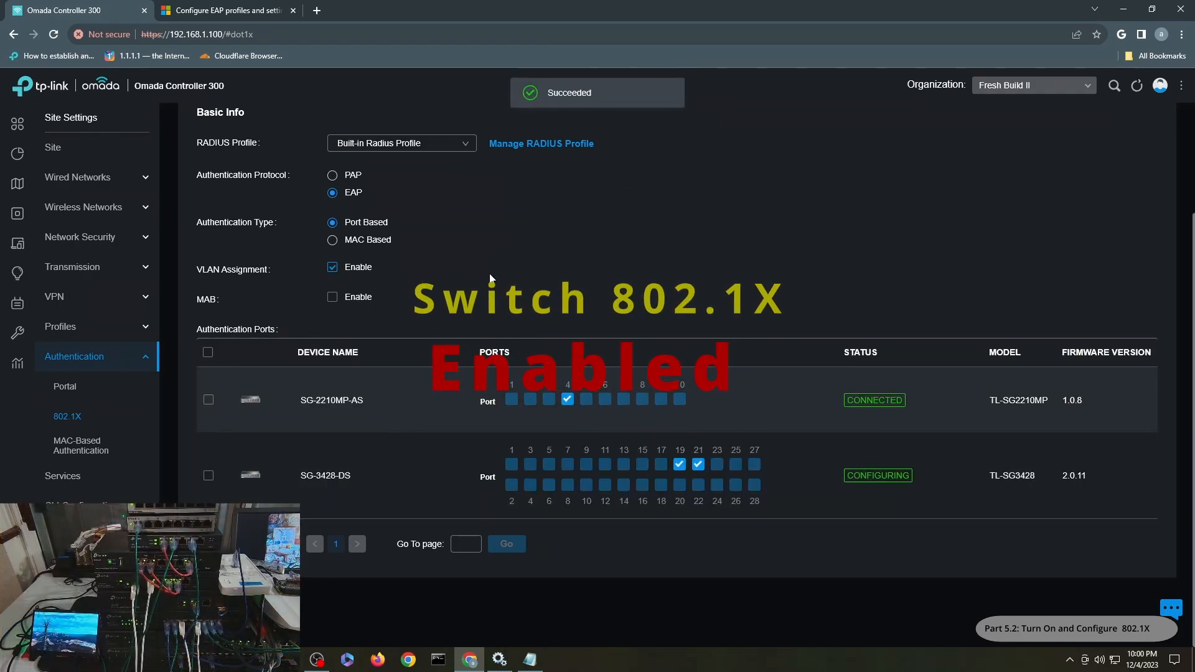
{"action": "scroll", "coordinate": [490, 278], "scroll_direction": "up", "scroll_amount": 2}
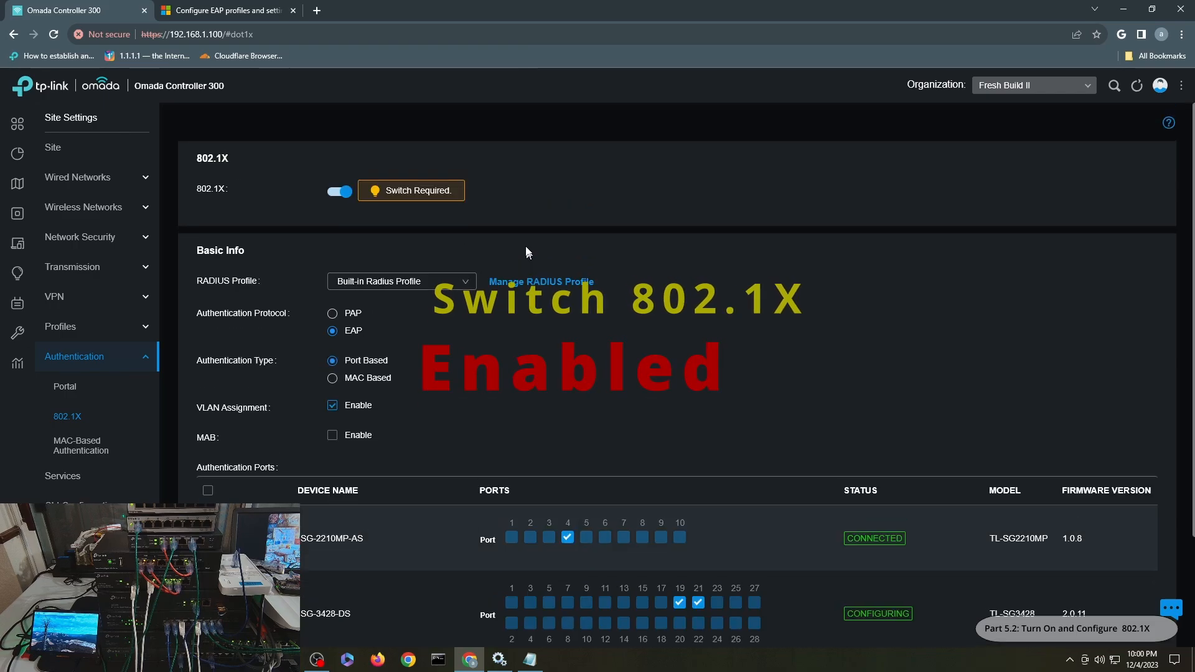
{"action": "scroll", "coordinate": [515, 368], "scroll_direction": "down", "scroll_amount": 2}
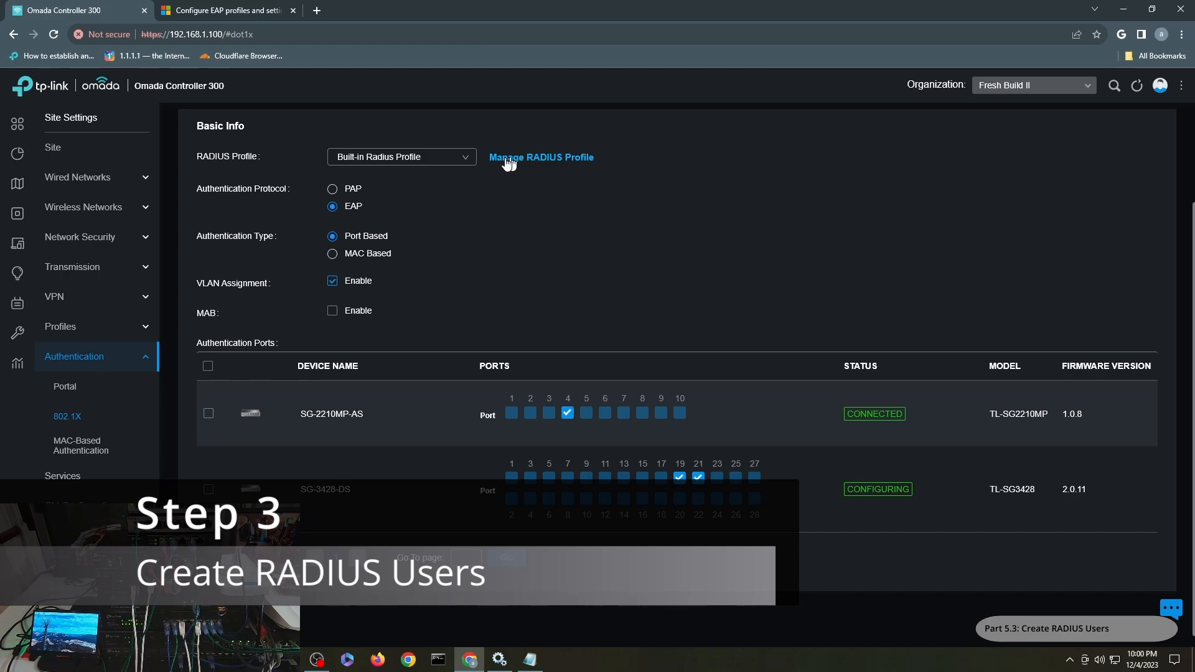
- Edit the Built-in Radius Profile and start adding a new RADIUS user
{"action": "left_click", "coordinate": [548, 159]}
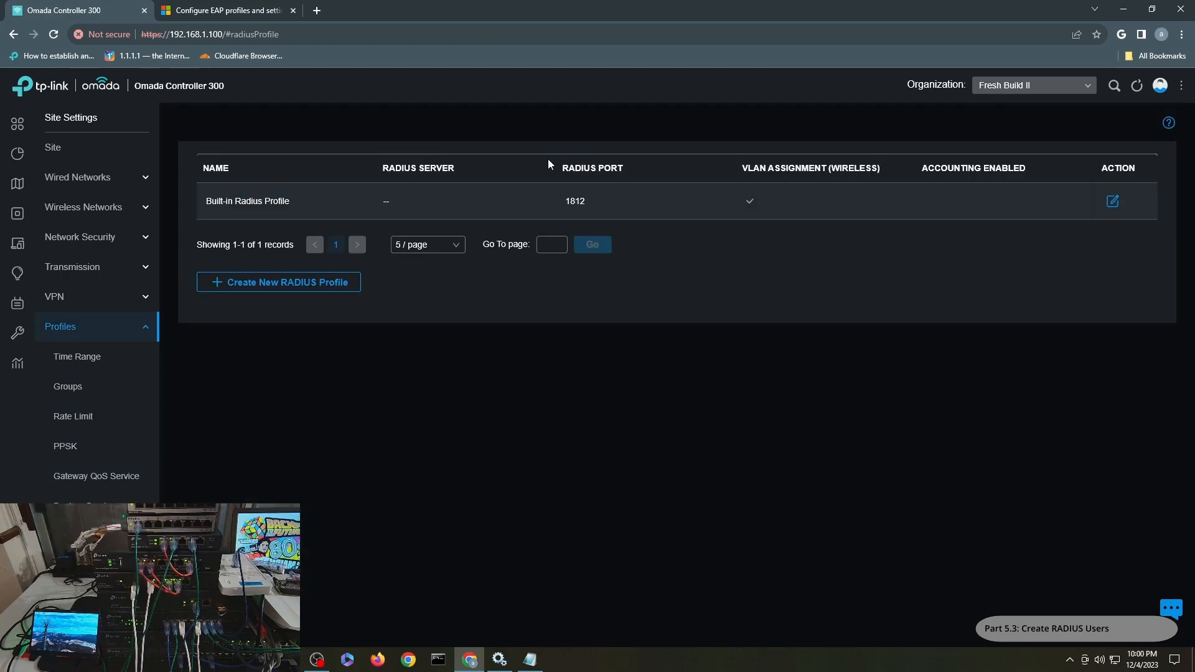
{"action": "left_click", "coordinate": [1113, 202]}
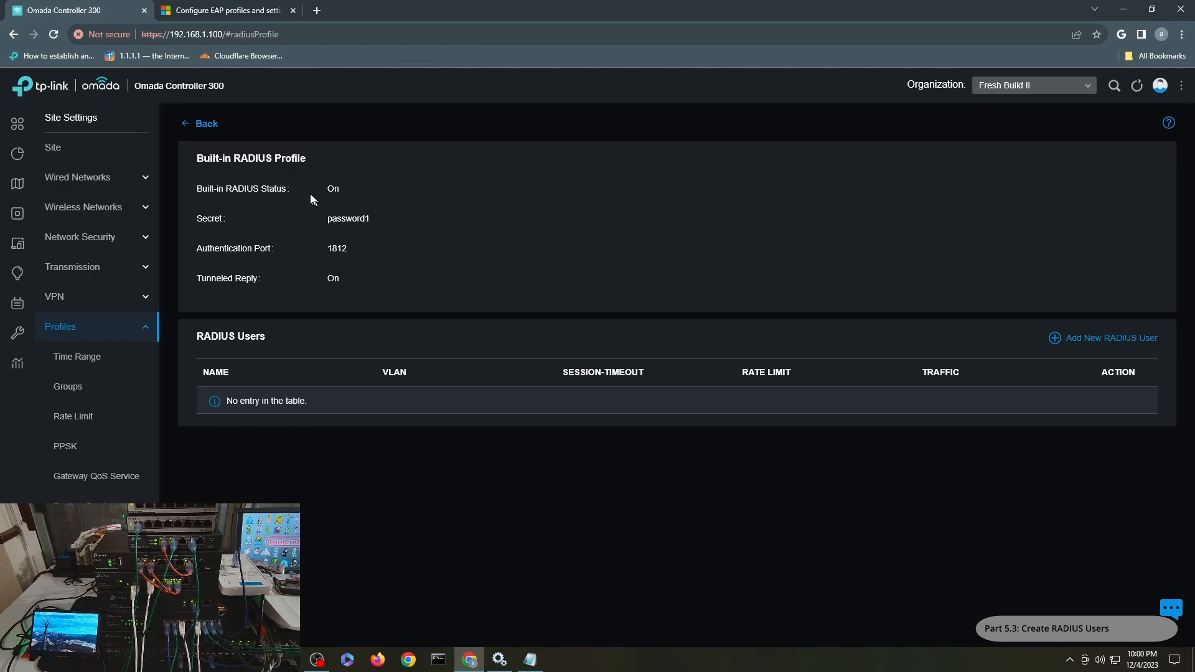
{"action": "left_click", "coordinate": [1095, 340]}
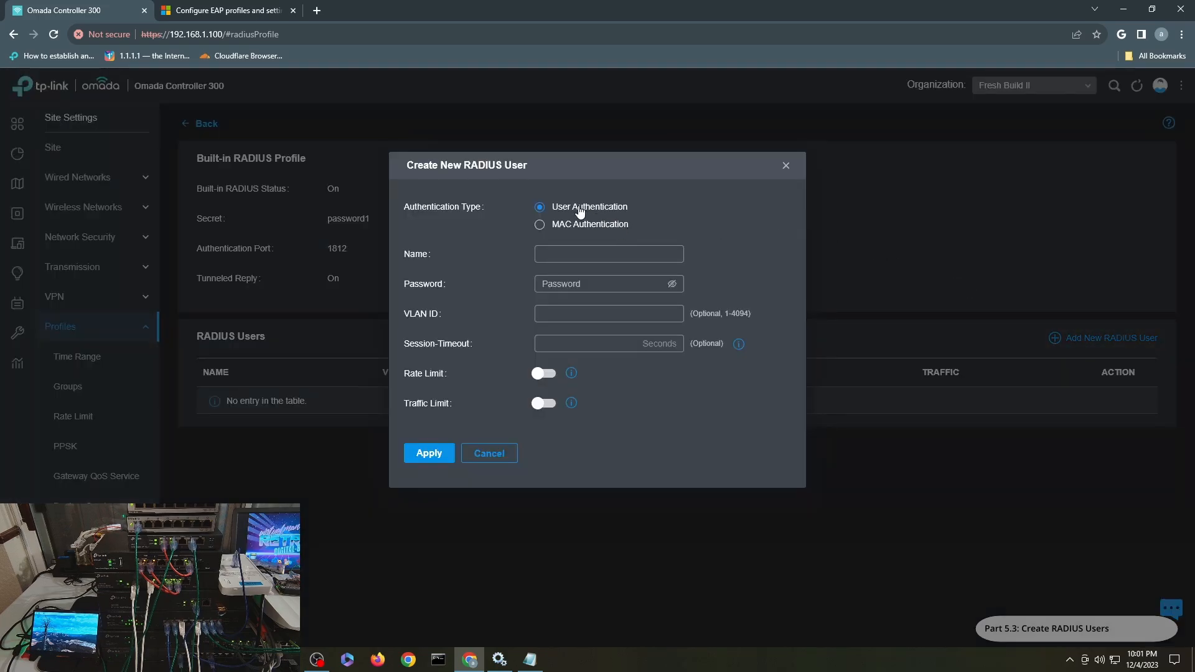
- Add RADIUS user user1 with a password and VLAN ID 110
{"action": "left_click", "coordinate": [582, 249]}
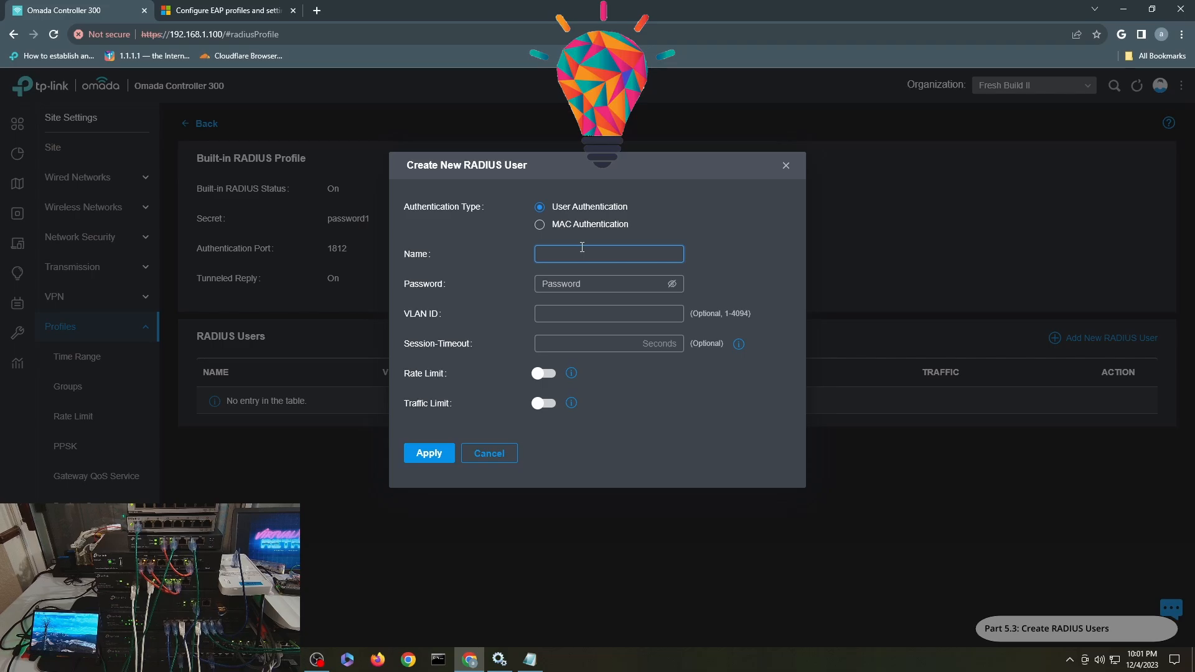
{"action": "type", "text": "user1"}
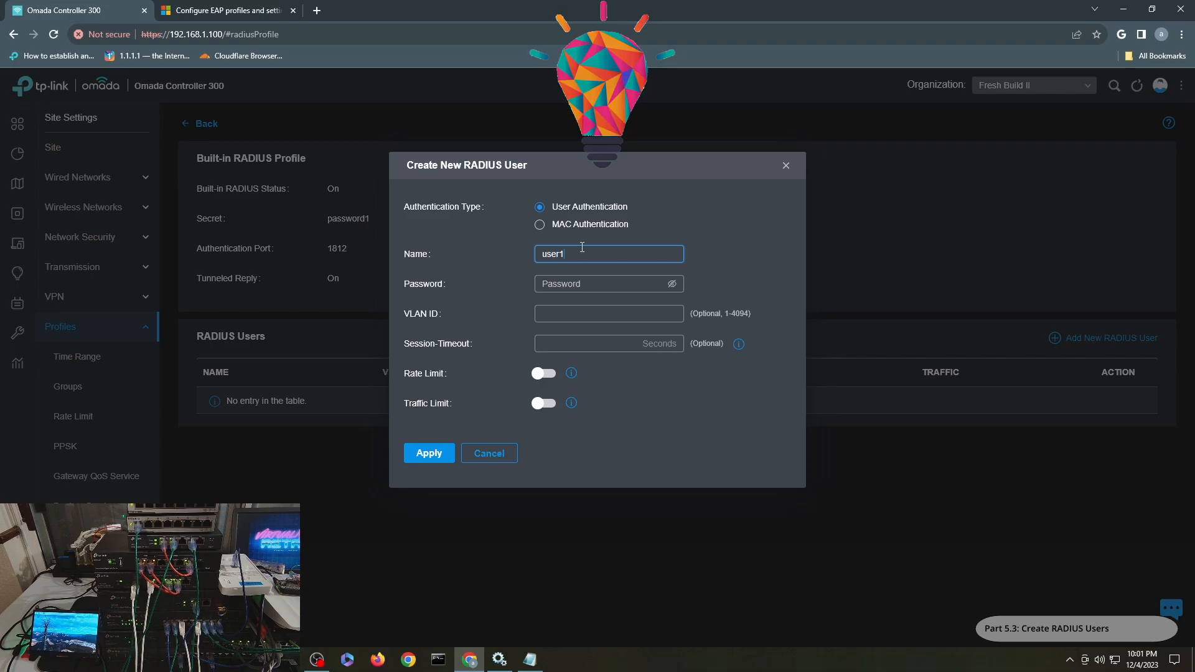
{"action": "left_click", "coordinate": [671, 284]}
{"action": "left_click", "coordinate": [623, 285]}
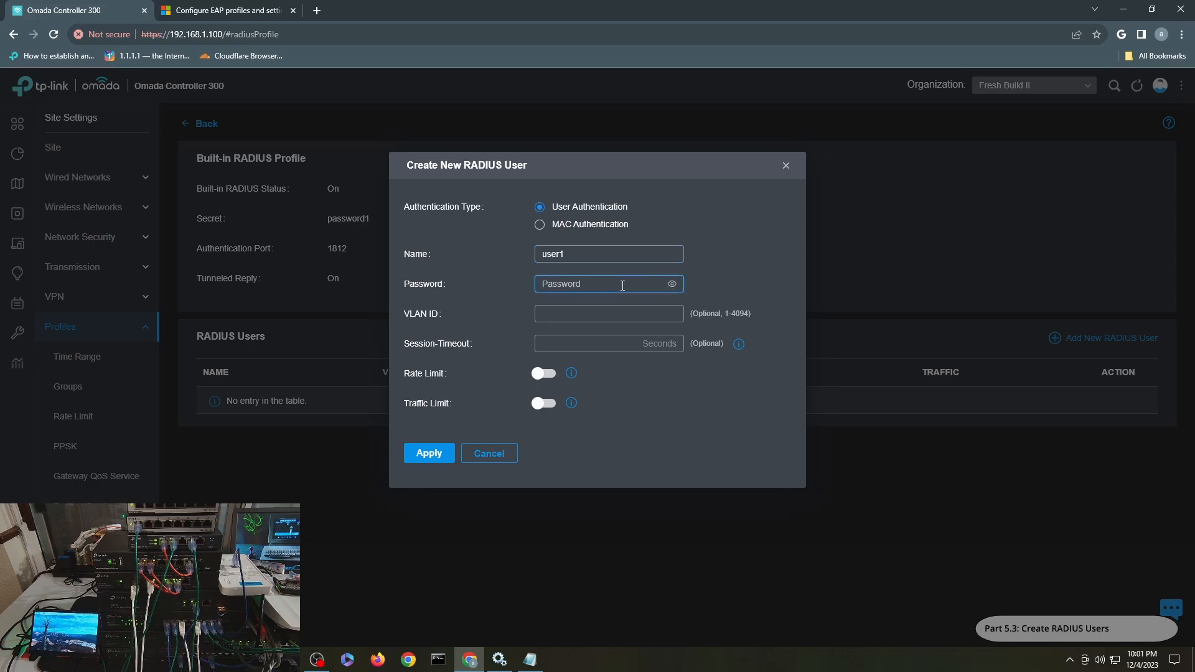
{"action": "type", "text": "user1user"}
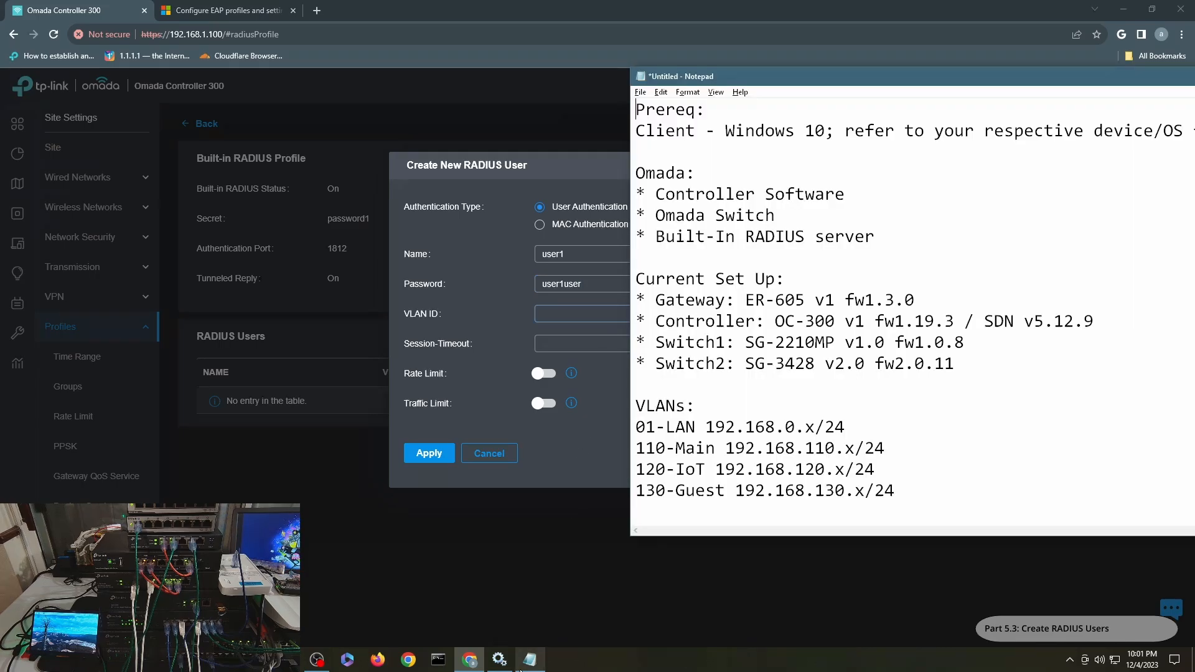
{"action": "left_click", "coordinate": [548, 600]}
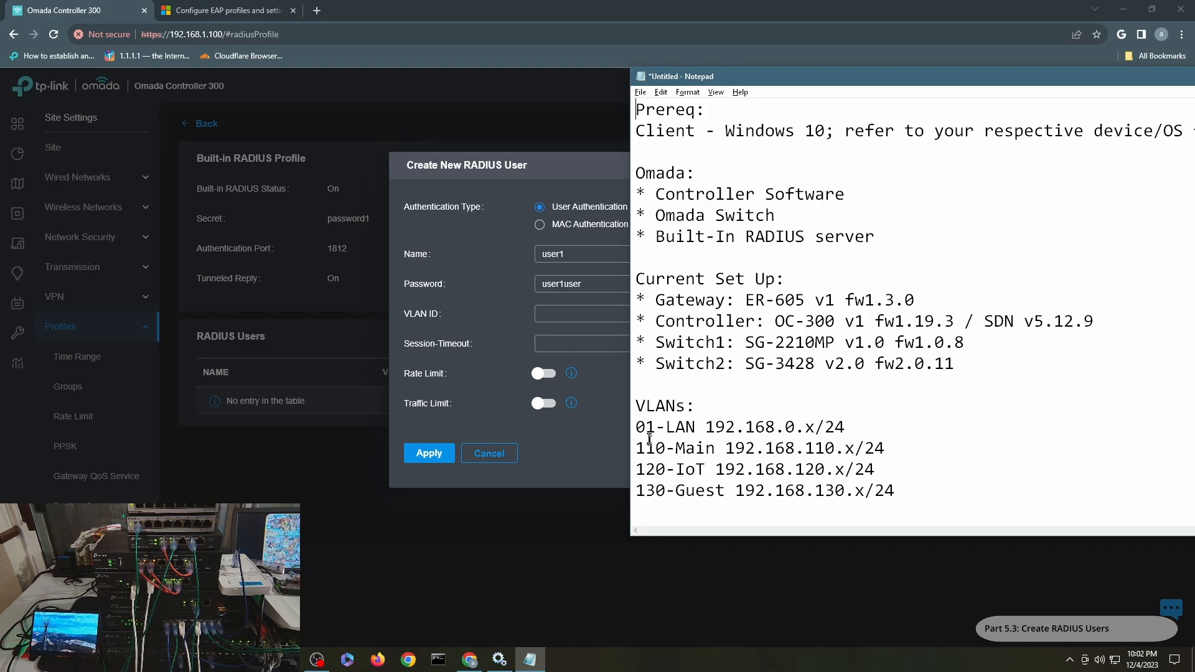
{"action": "left_click", "coordinate": [567, 312]}
{"action": "type", "text": "110"}
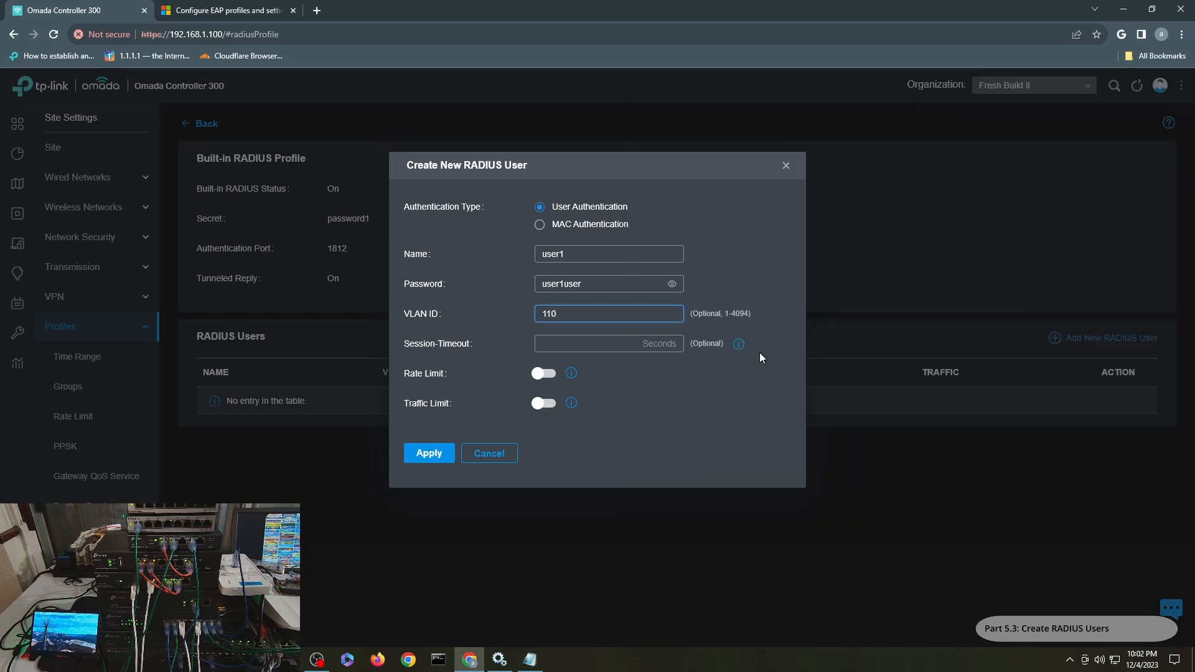
{"action": "left_click", "coordinate": [428, 453]}
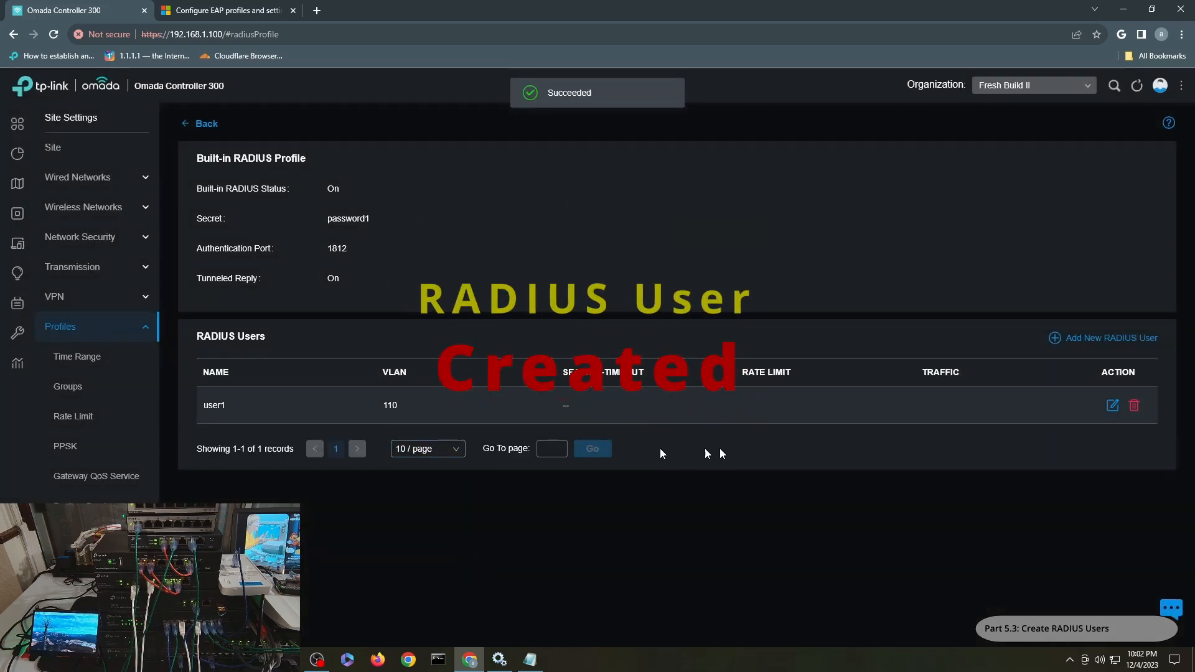
- Add RADIUS user user2 with a password and VLAN ID 120
{"action": "left_click", "coordinate": [1089, 338]}
{"action": "type", "text": "user2"}
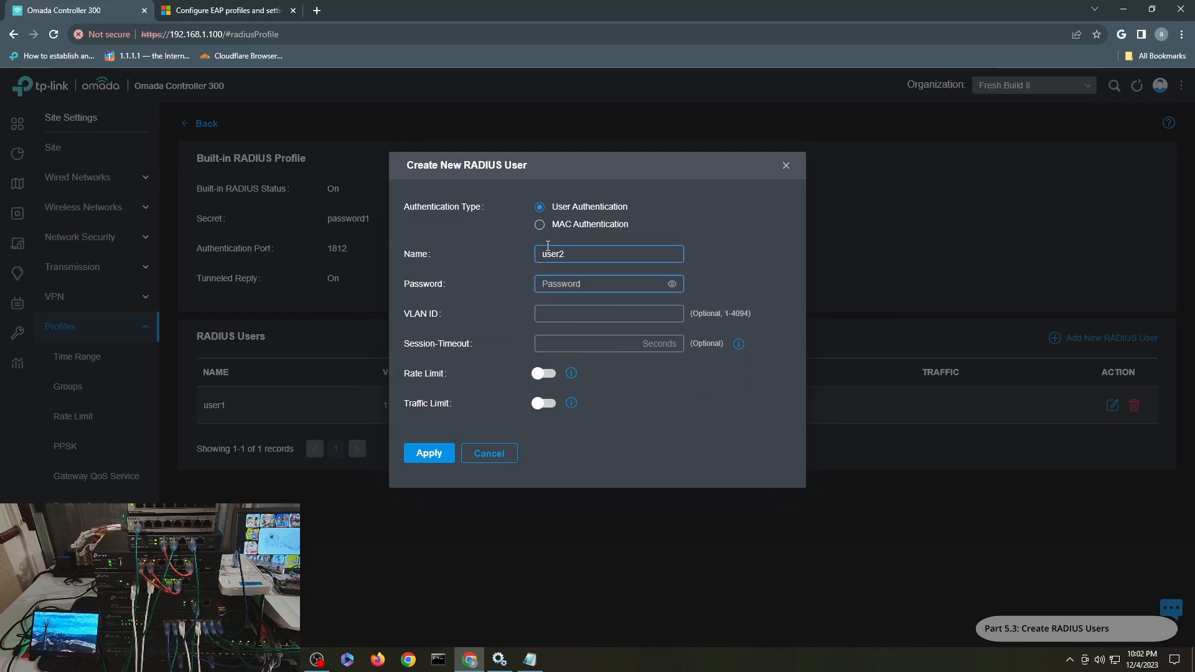
{"action": "type", "text": "user2user"}
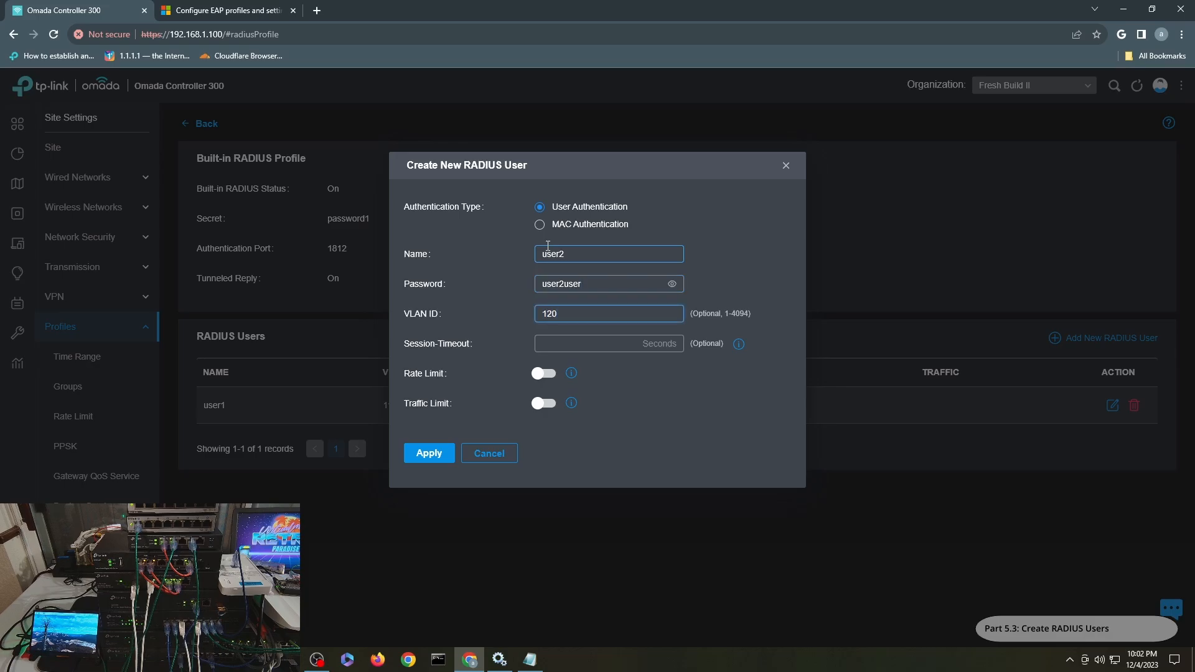
{"action": "key", "text": "Tab"}
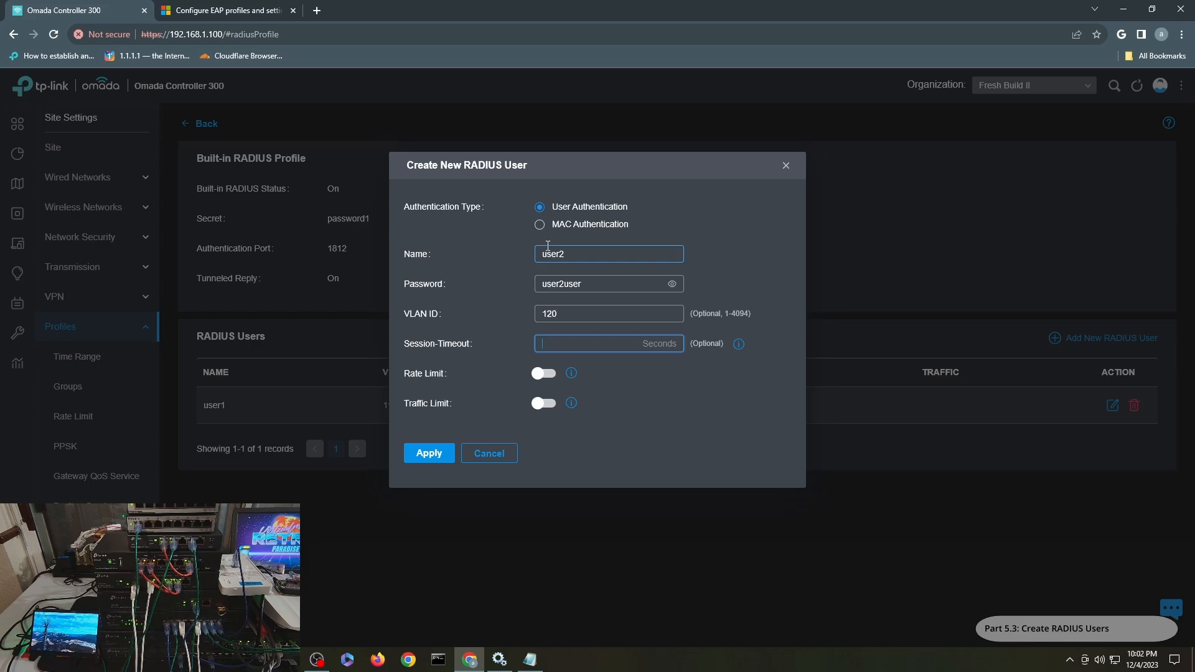
{"action": "left_click", "coordinate": [428, 454]}
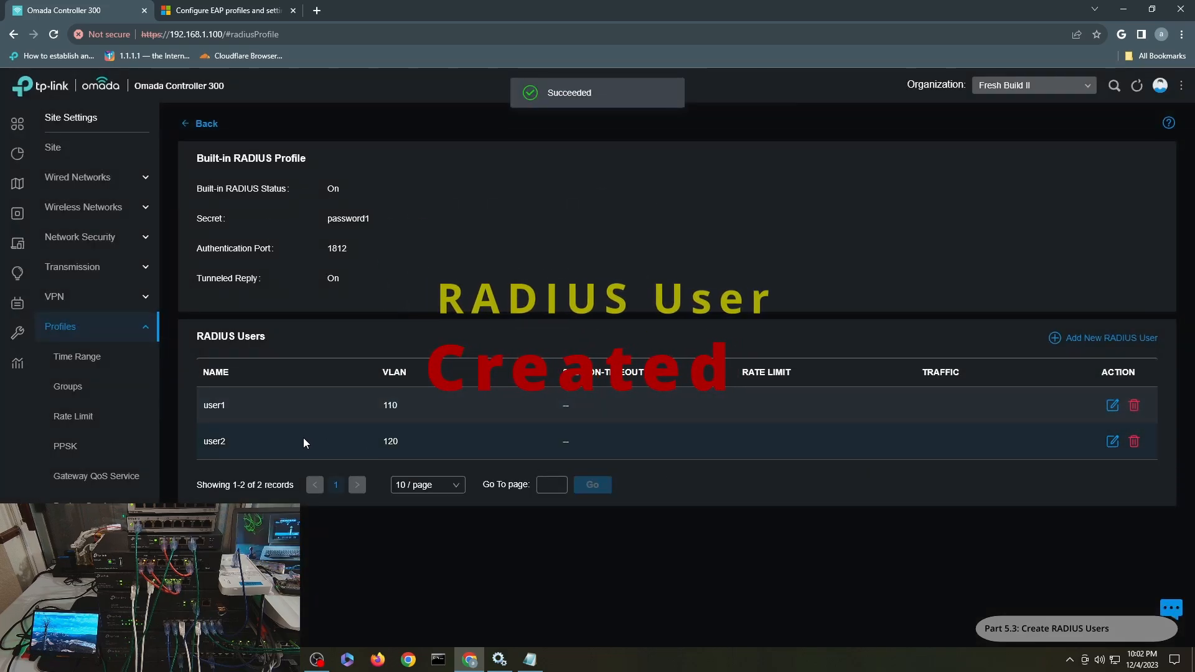
- Go back from the RADIUS profiles to the site's devices and view the SG-2210MP-AS switch's ports
{"action": "left_click", "coordinate": [203, 124]}
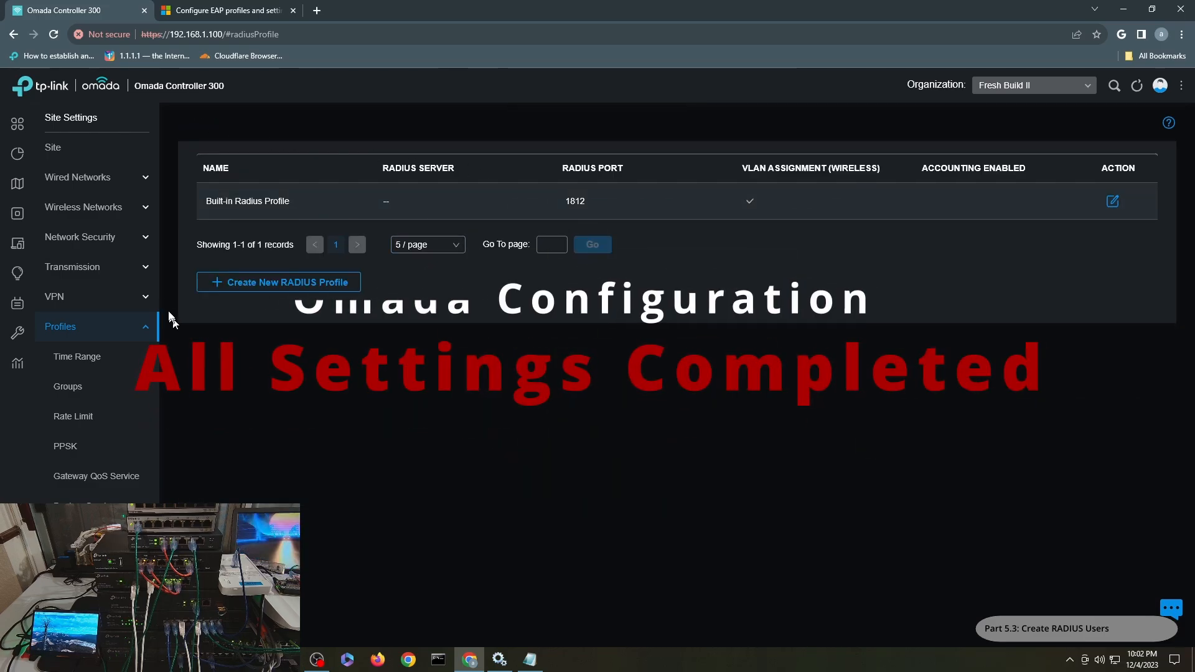
{"action": "left_click", "coordinate": [4, 212]}
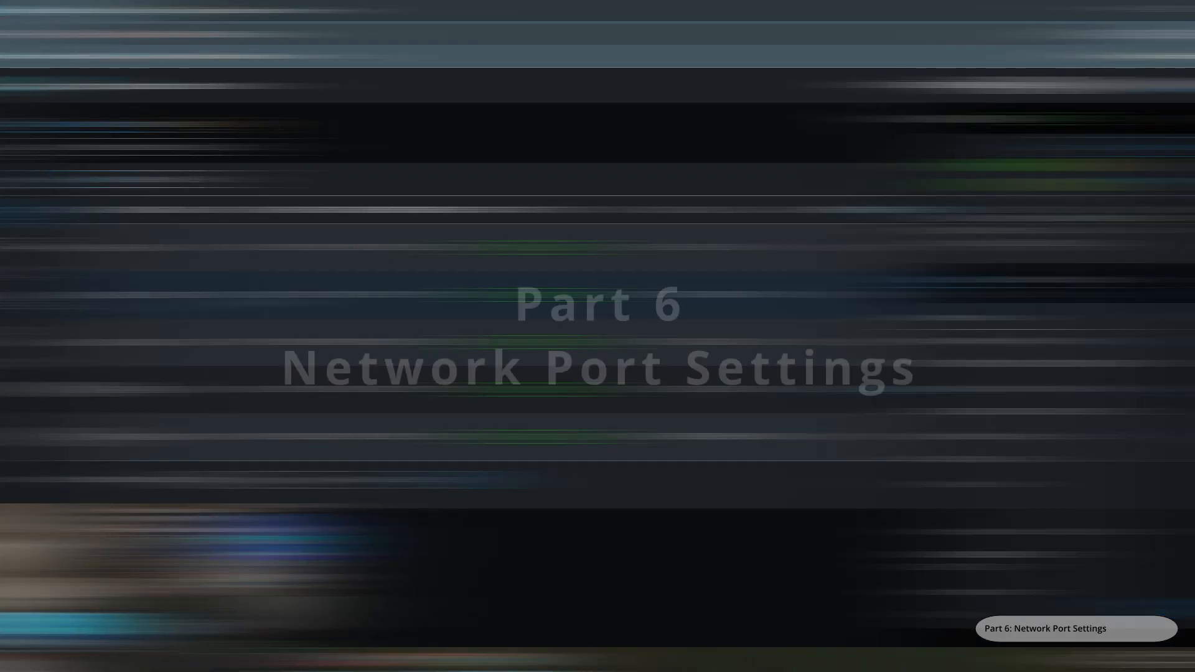
{"action": "left_click", "coordinate": [978, 279]}
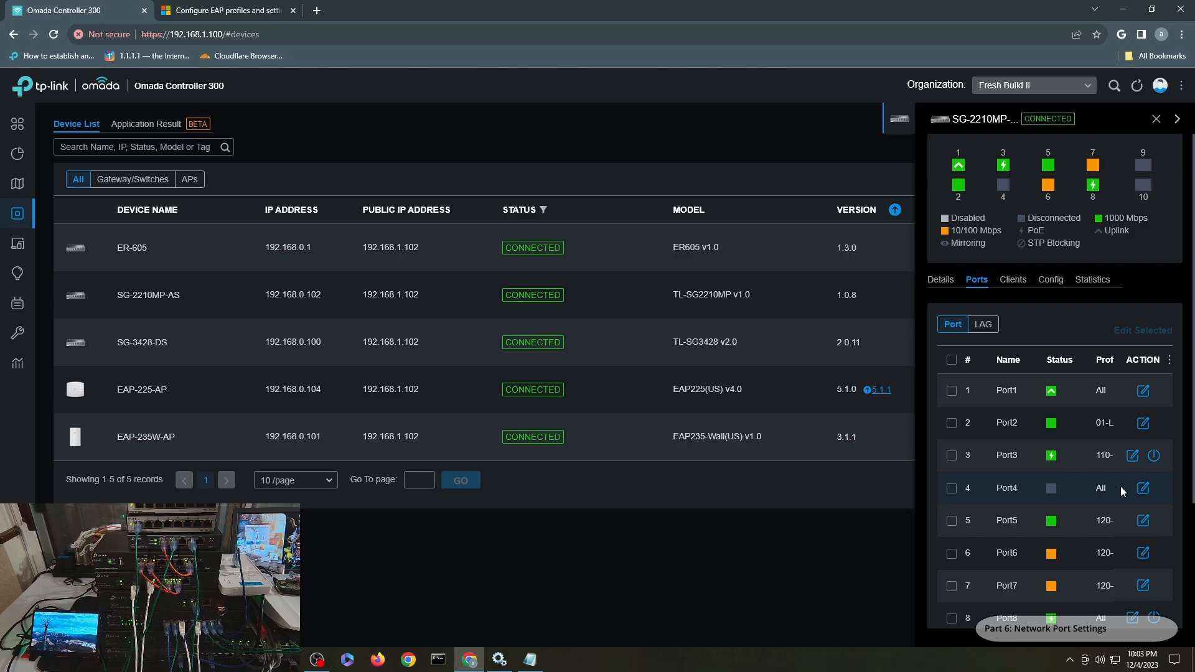
- Open the SG-3428-DS switch's port list and page through ports 11–28
{"action": "left_click", "coordinate": [178, 350]}
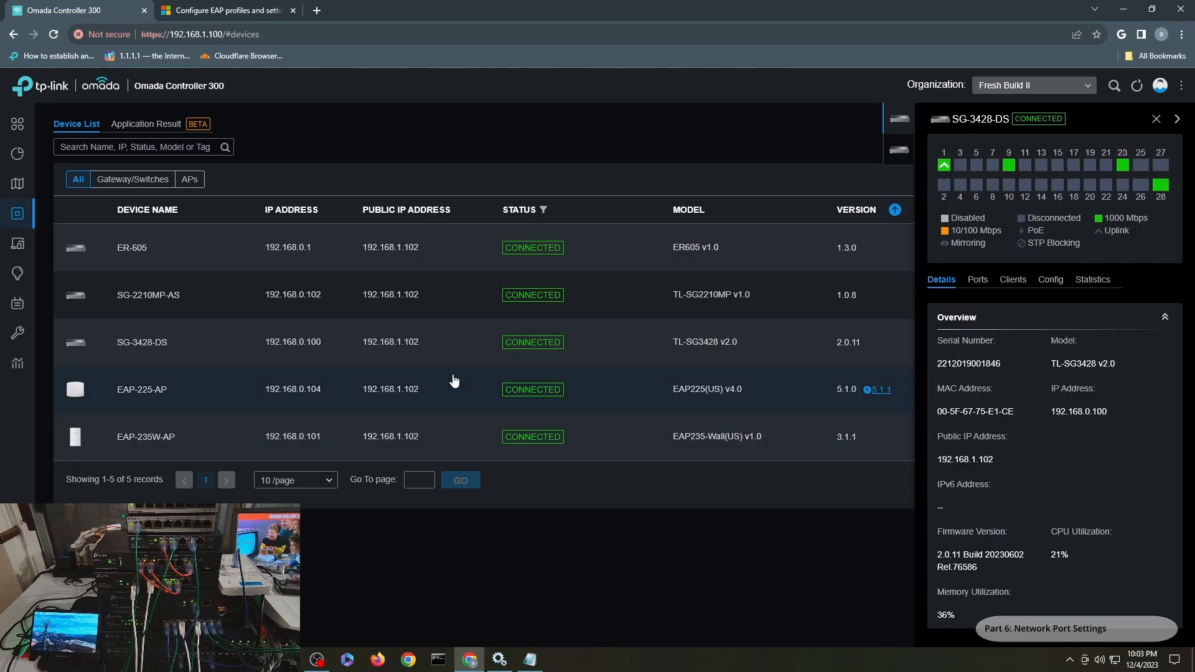
{"action": "left_click", "coordinate": [981, 281]}
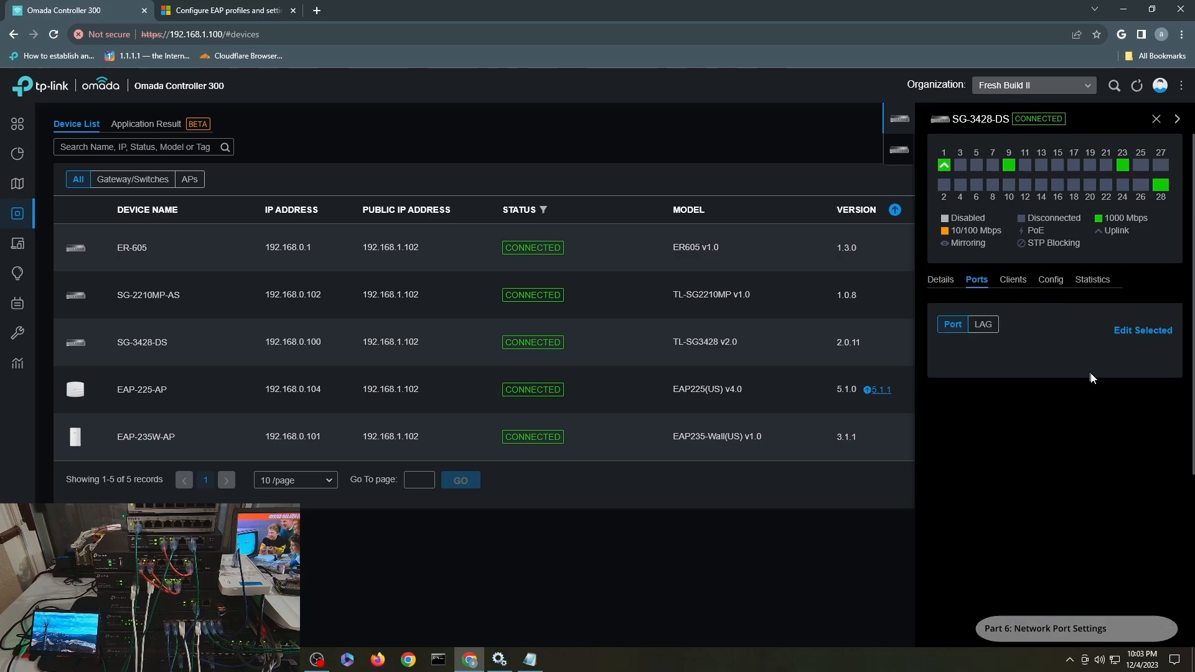
{"action": "scroll", "coordinate": [1073, 439], "scroll_direction": "down", "scroll_amount": 3}
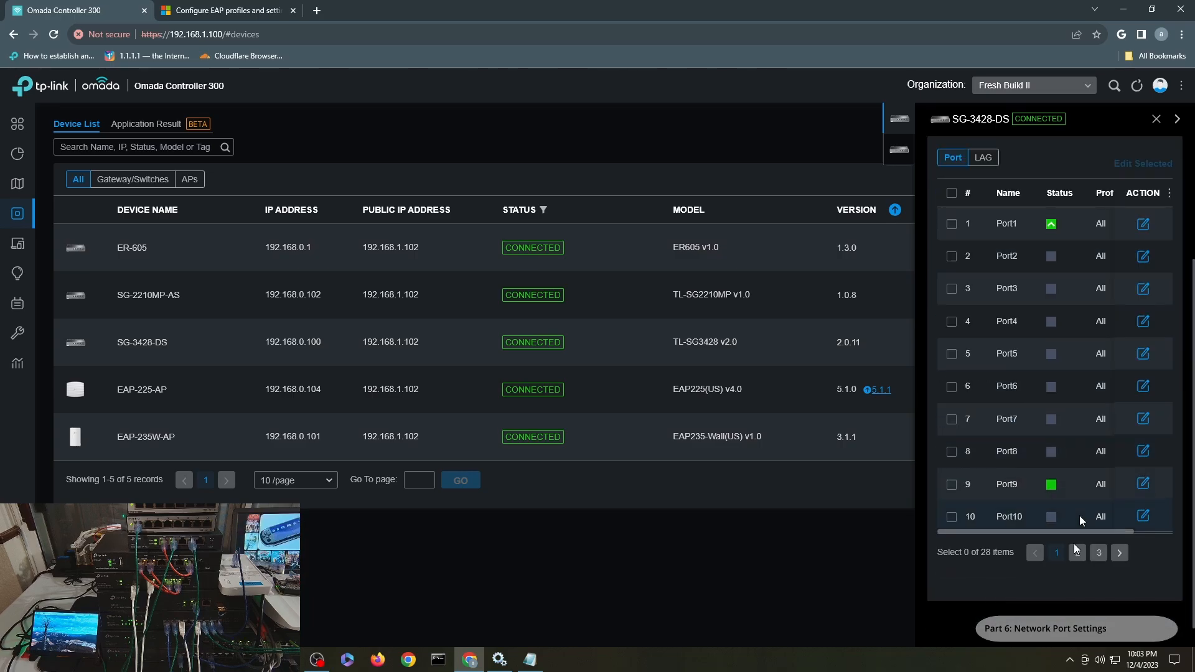
{"action": "left_click", "coordinate": [1098, 554]}
{"action": "scroll", "coordinate": [1091, 444], "scroll_direction": "up", "scroll_amount": 1}
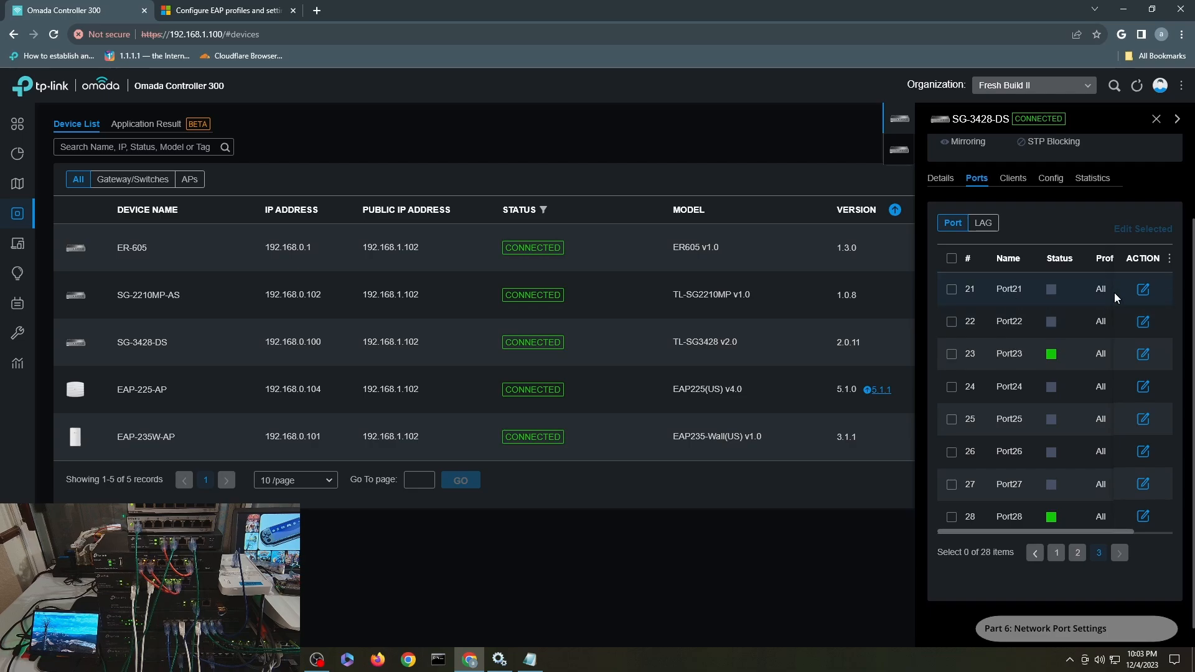
{"action": "left_click", "coordinate": [1077, 553]}
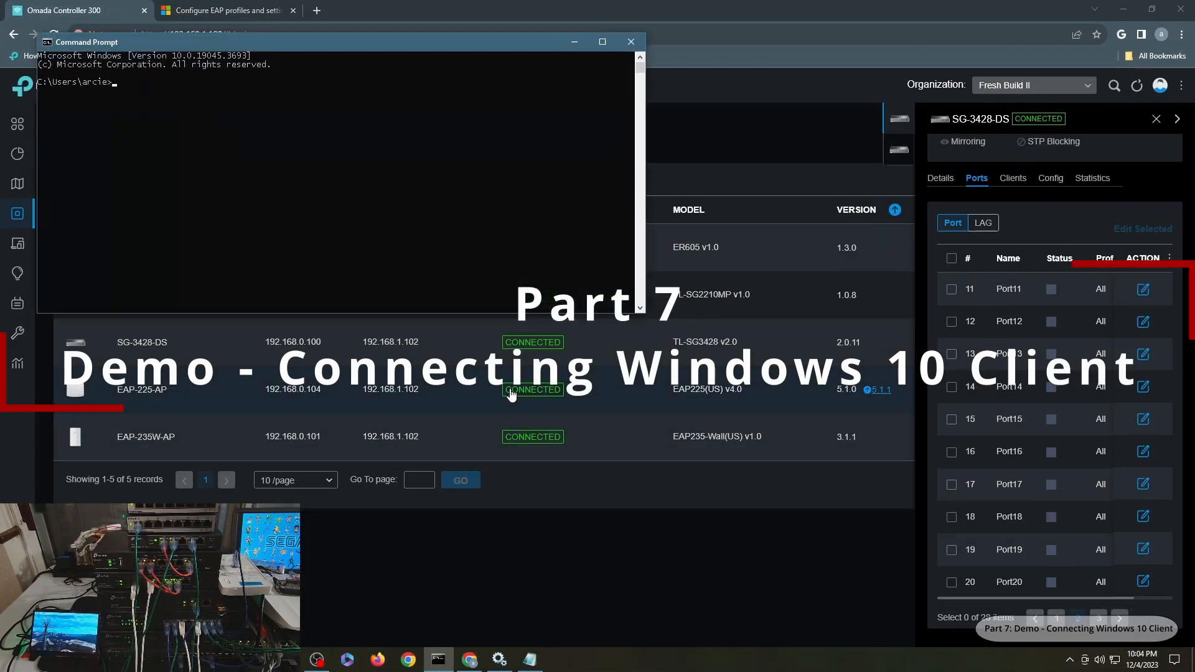
- Start a continuous ping to google.com and confirm the Ethernet IPv4 address is 192.168.0.107
{"action": "left_click_drag", "start_coordinate": [409, 40], "coordinate": [598, 105]}
{"action": "type", "text": "ping"}
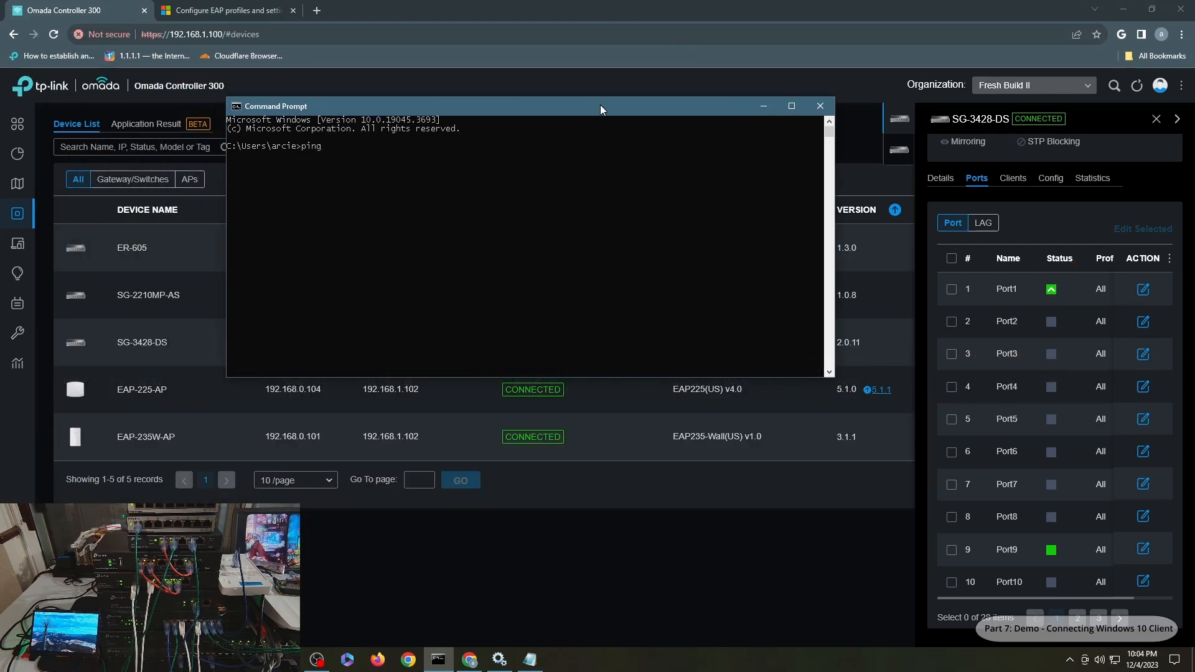
{"action": "type", "text": "t"}
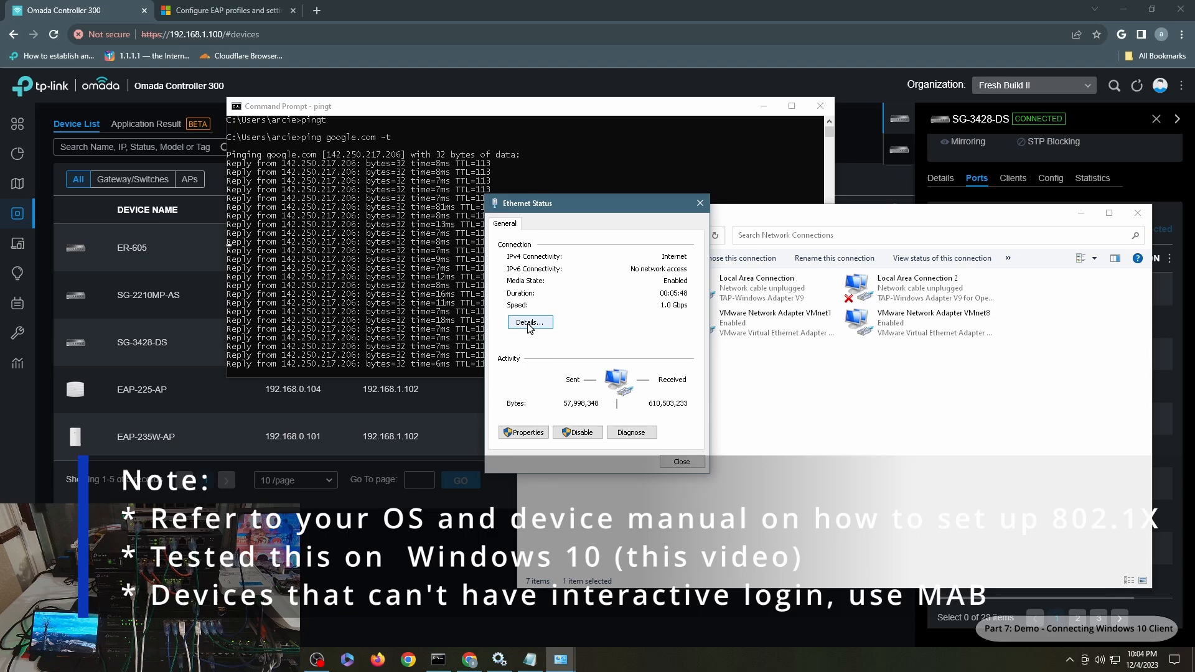
{"action": "left_click", "coordinate": [529, 322]}
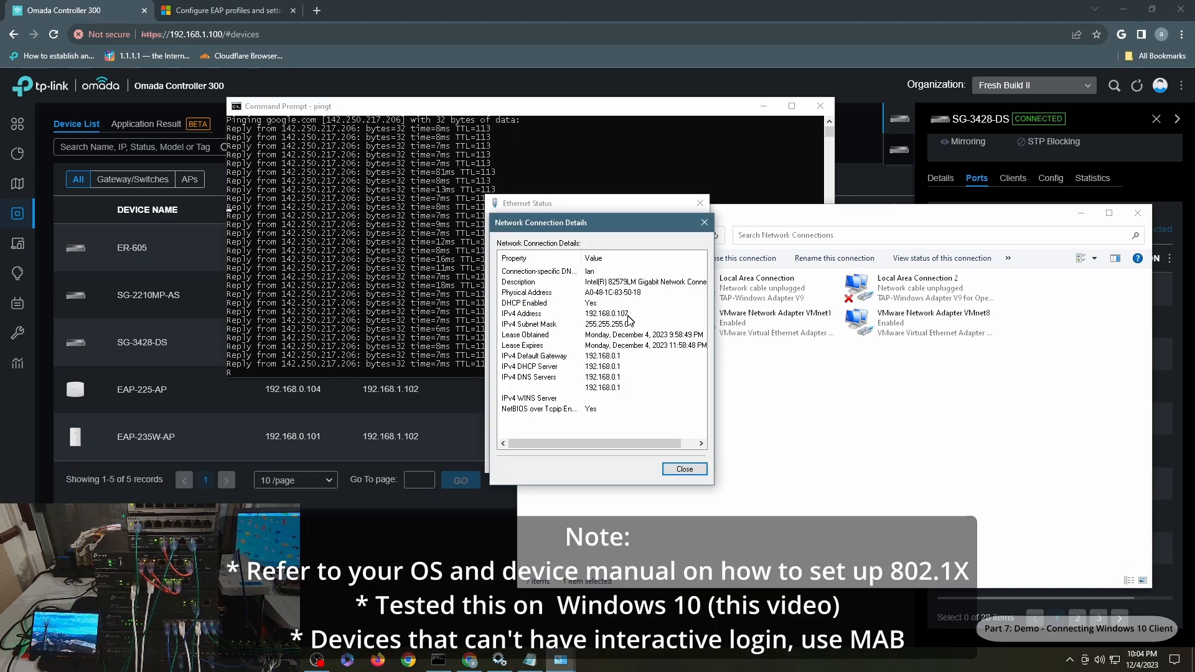
{"action": "left_click", "coordinate": [682, 468]}
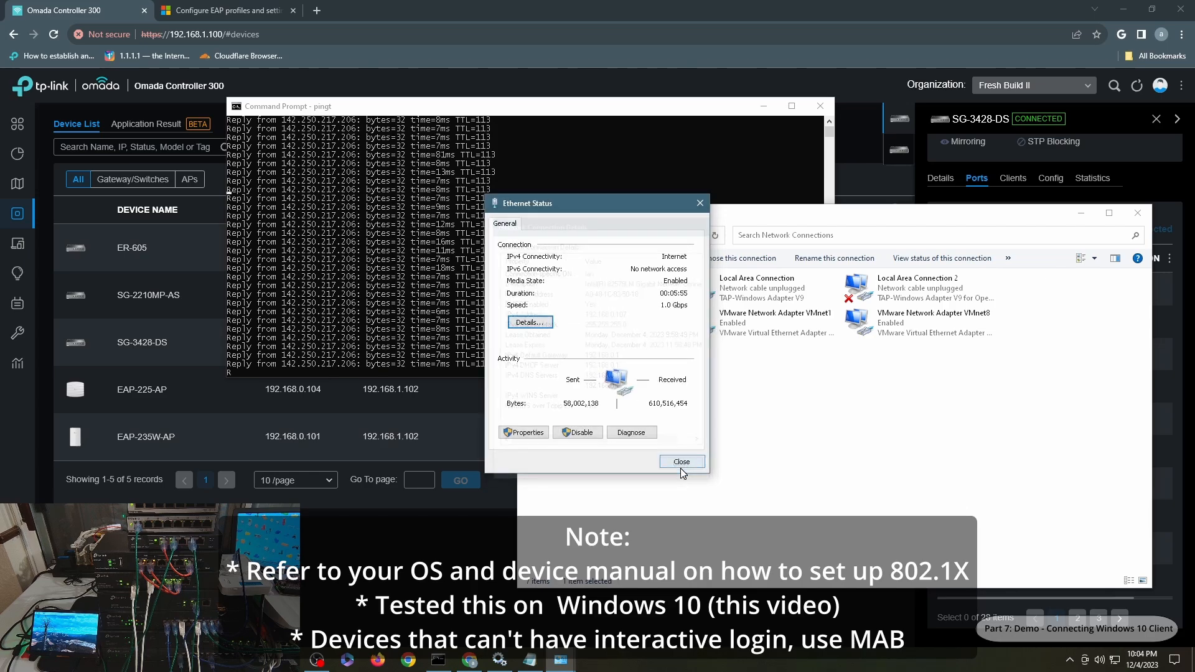
{"action": "left_click", "coordinate": [681, 466]}
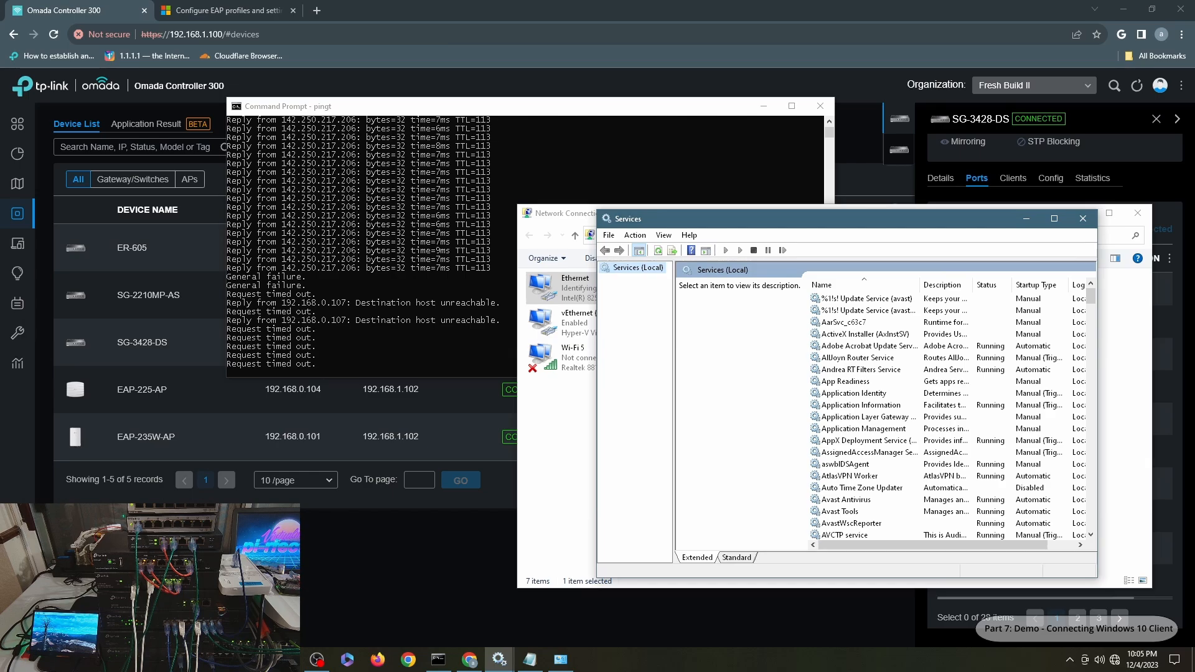
- Rearrange Services beside Network Connections and start the Wired AutoConfig service from its context menu
{"action": "left_click_drag", "start_coordinate": [871, 215], "coordinate": [372, 150]}
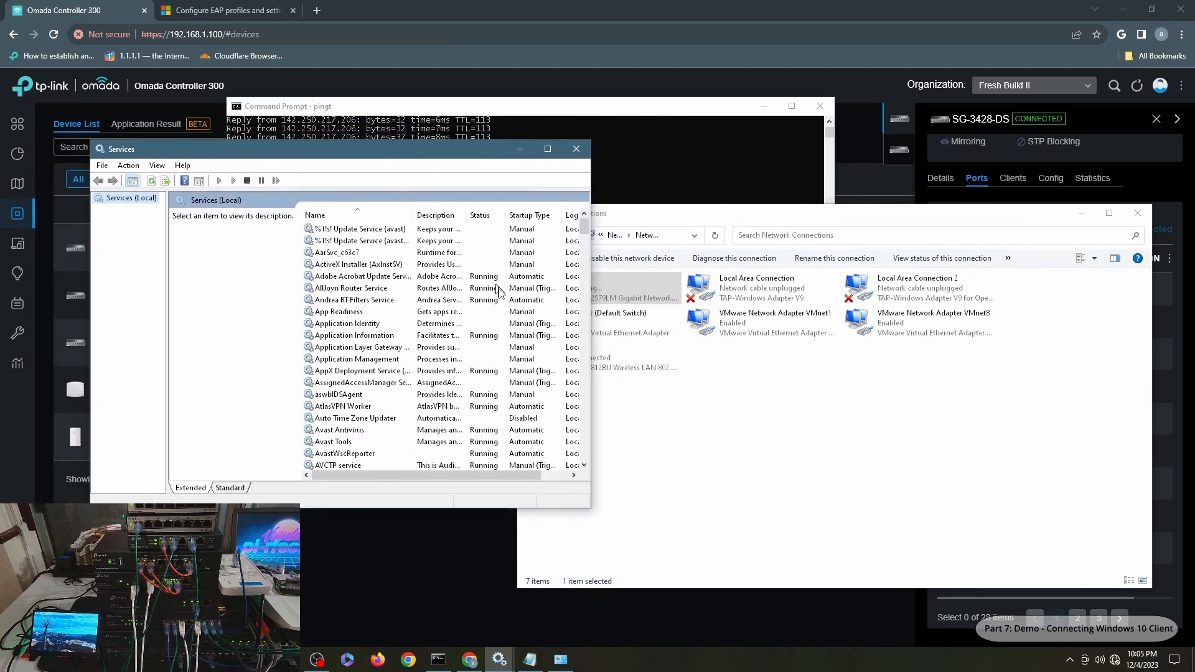
{"action": "left_click_drag", "start_coordinate": [463, 146], "coordinate": [402, 170]}
{"action": "left_click_drag", "start_coordinate": [520, 262], "coordinate": [524, 469]}
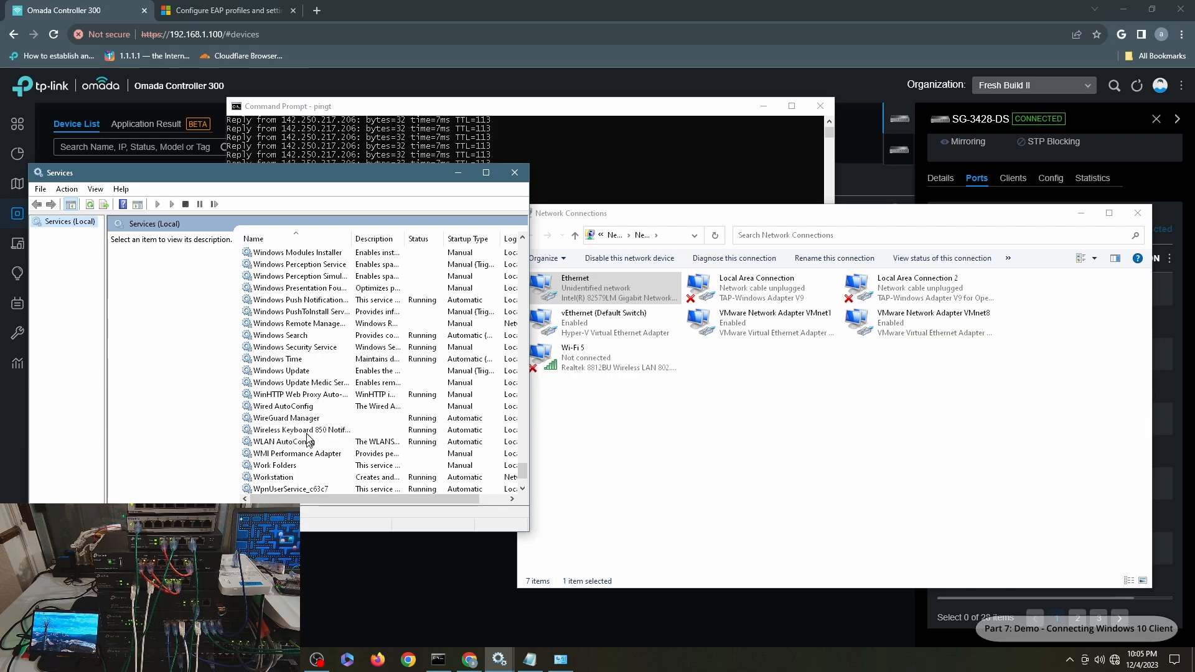
{"action": "left_click", "coordinate": [267, 407]}
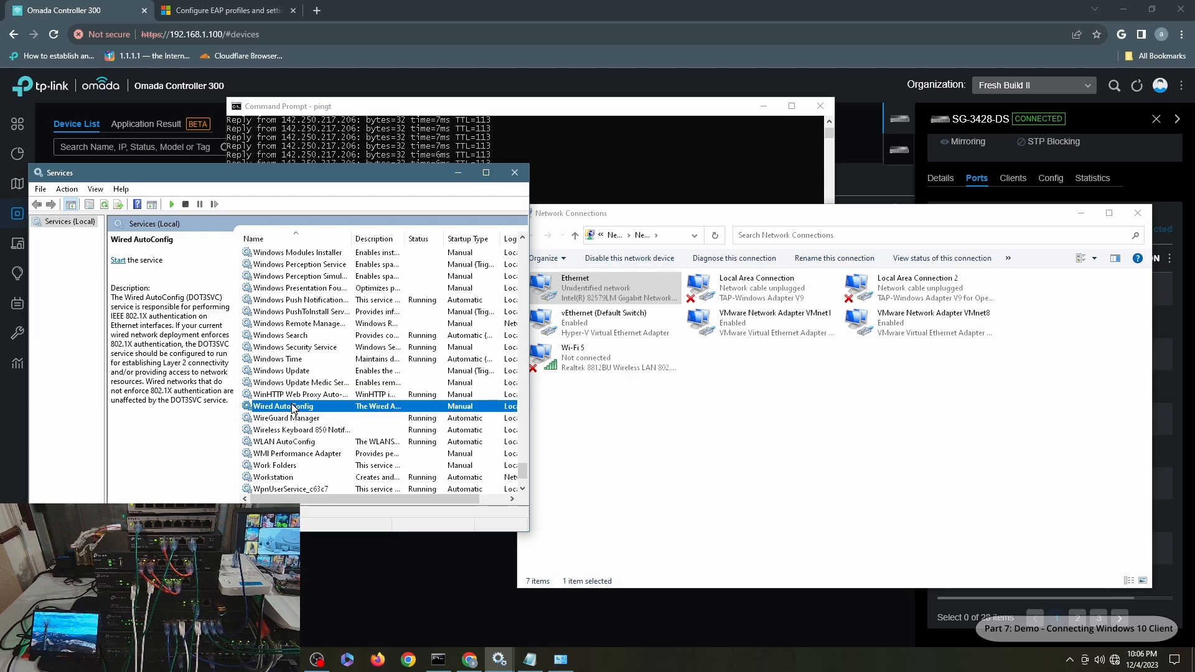
{"action": "right_click", "coordinate": [293, 409]}
{"action": "left_click", "coordinate": [318, 412]}
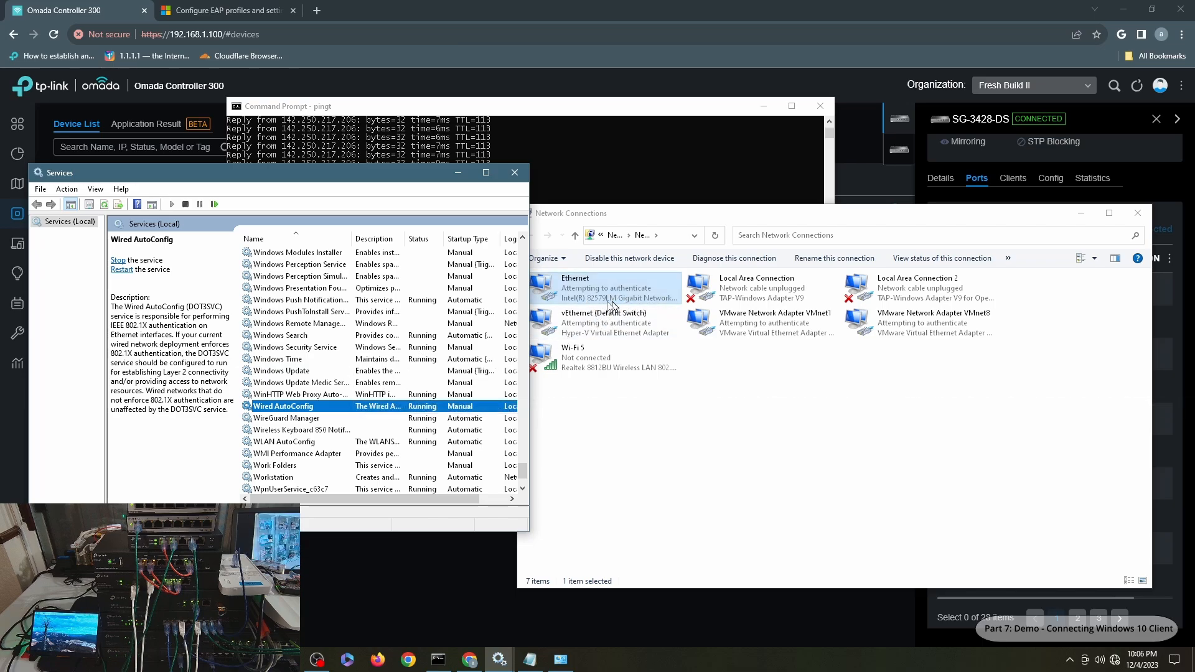
- In Ethernet's authentication properties, turn off server certificate validation in the Protected EAP settings
{"action": "right_click", "coordinate": [606, 297]}
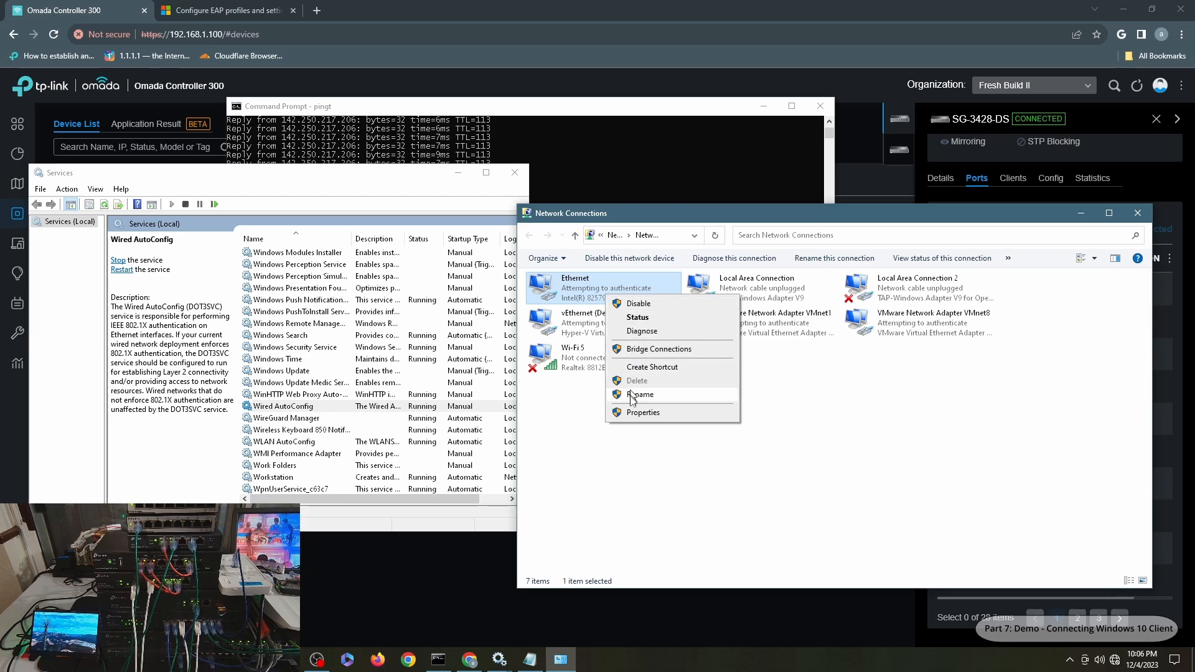
{"action": "left_click", "coordinate": [634, 412]}
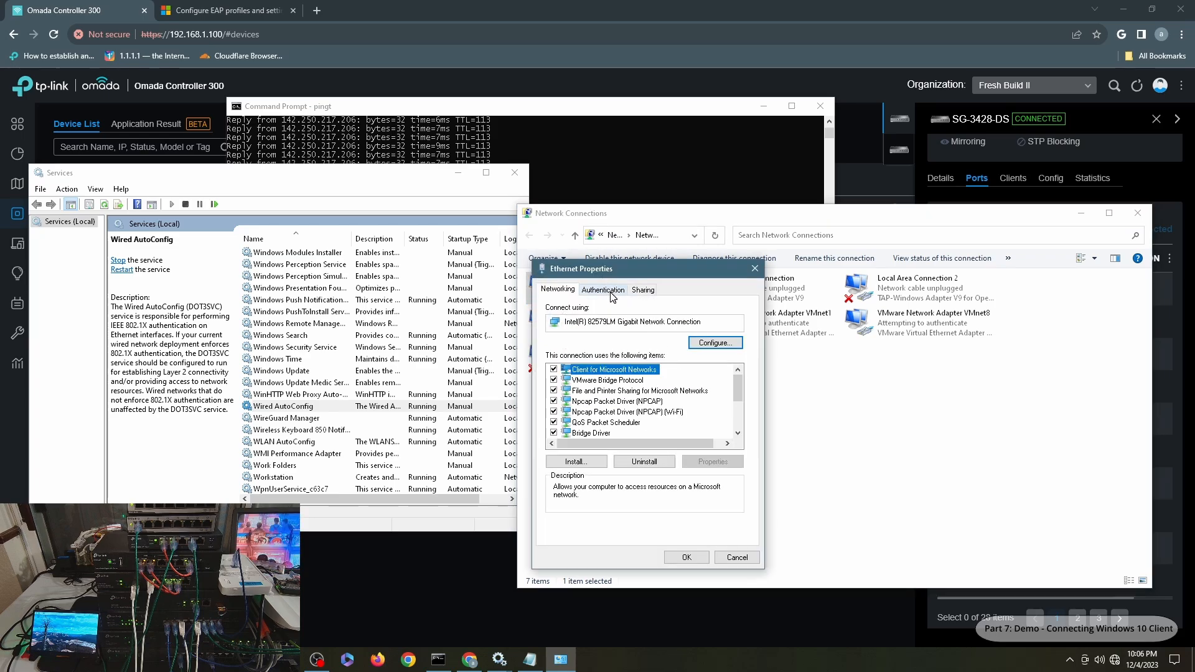
{"action": "left_click", "coordinate": [611, 294]}
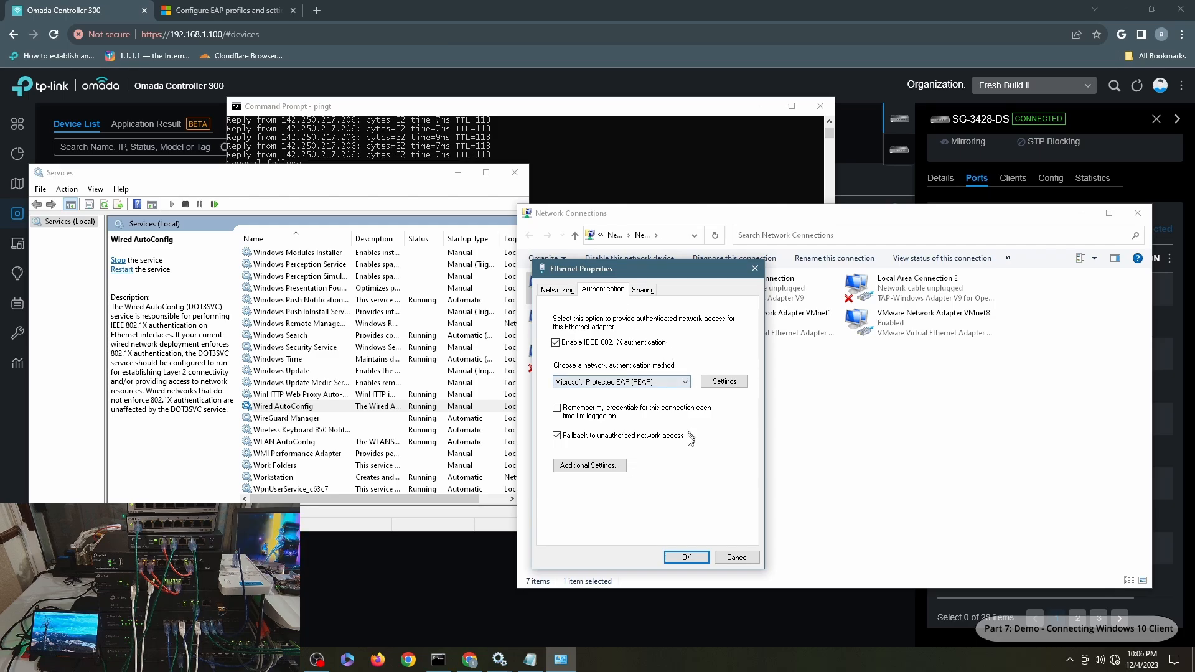
{"action": "left_click", "coordinate": [724, 383]}
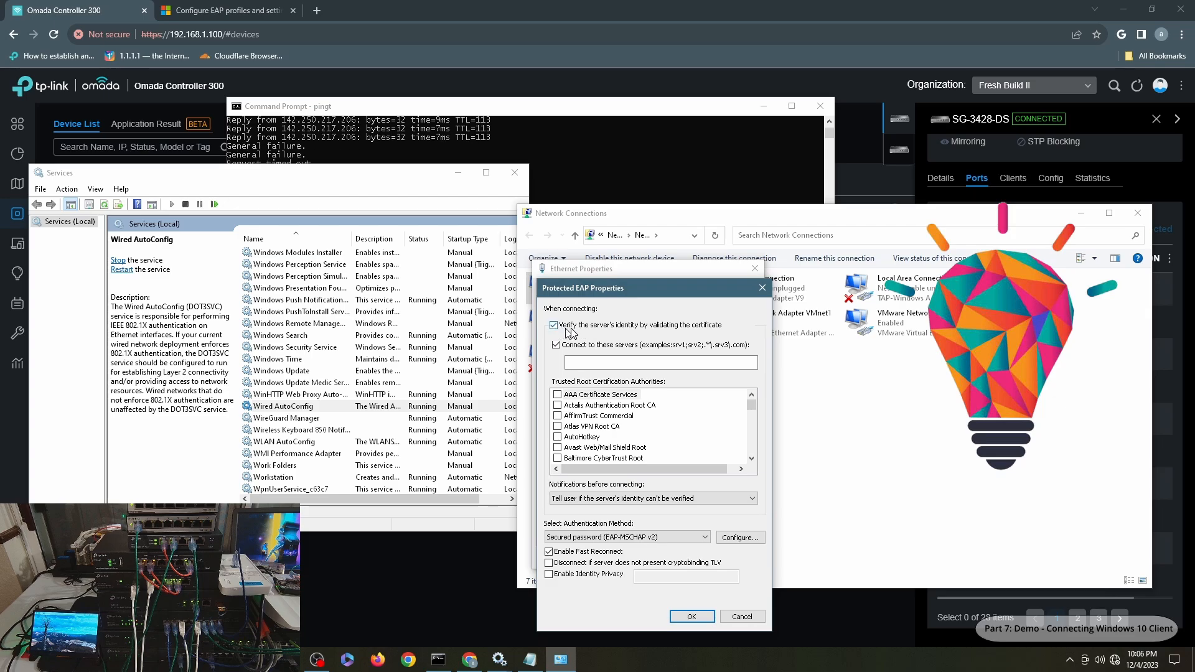
{"action": "left_click", "coordinate": [554, 326]}
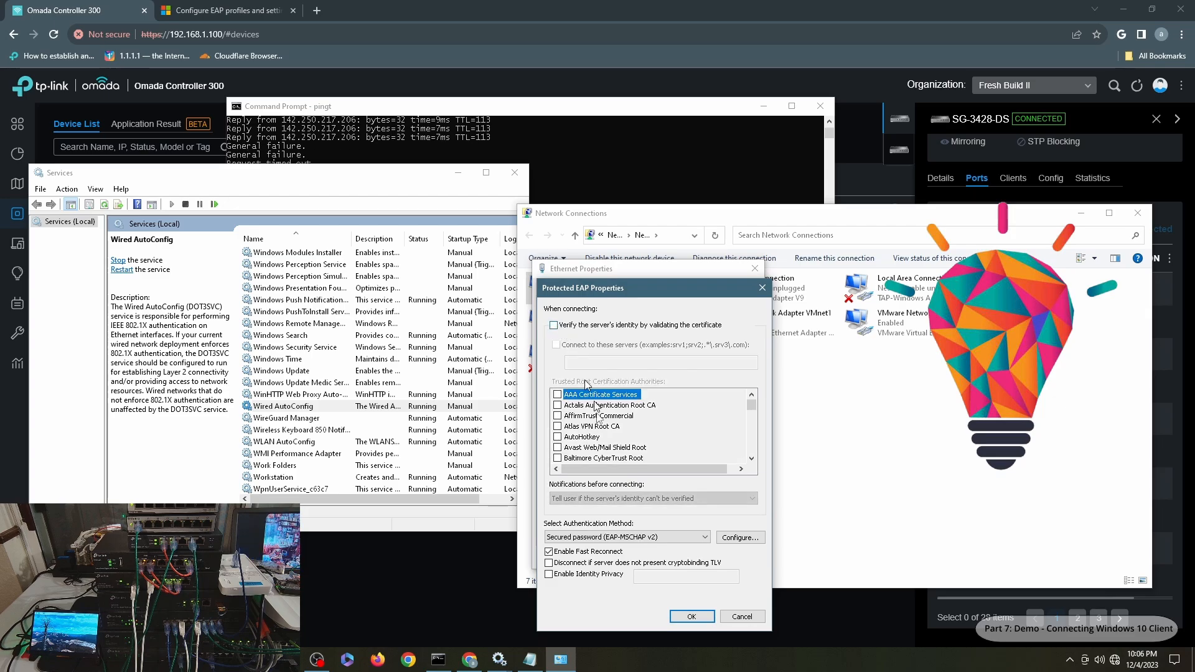
{"action": "left_click", "coordinate": [693, 616]}
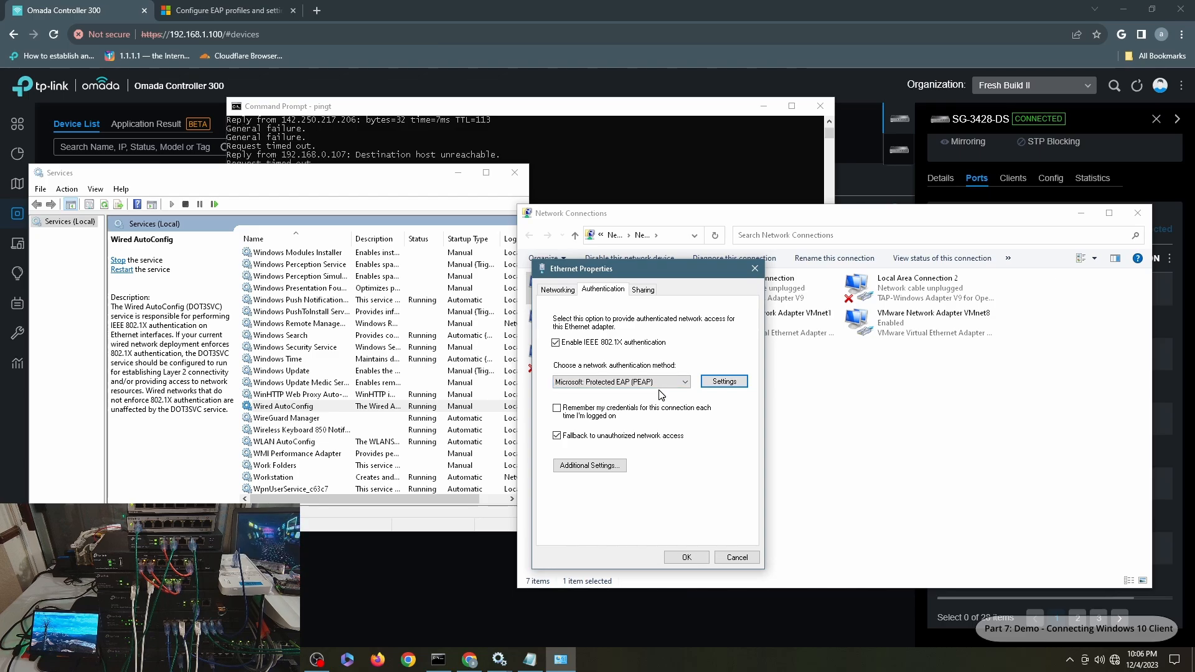
- Set the 802.1X authentication mode to User authentication and save the Ethernet properties
{"action": "left_click", "coordinate": [608, 475]}
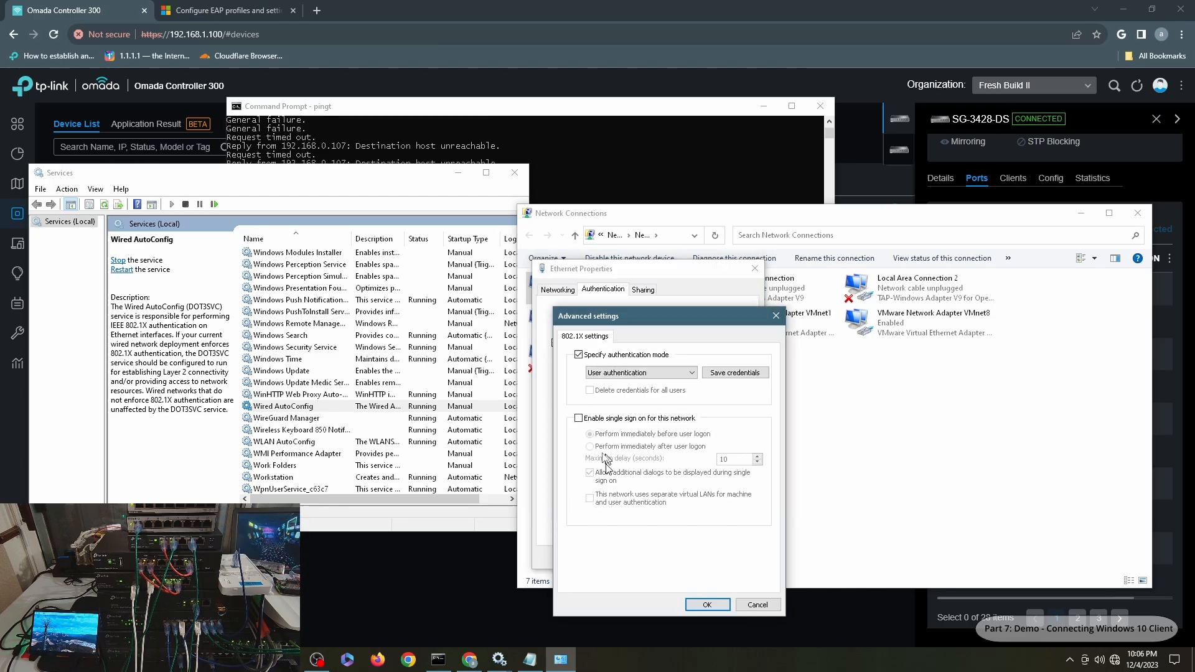
{"action": "left_click", "coordinate": [623, 372]}
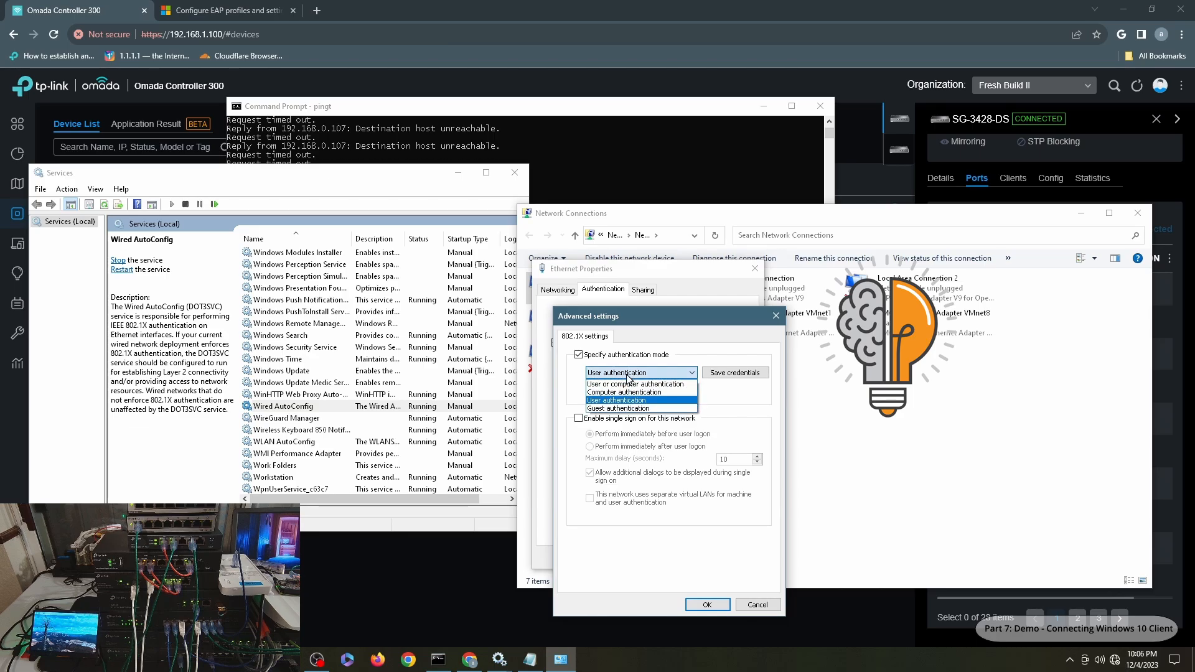
{"action": "left_click", "coordinate": [625, 384]}
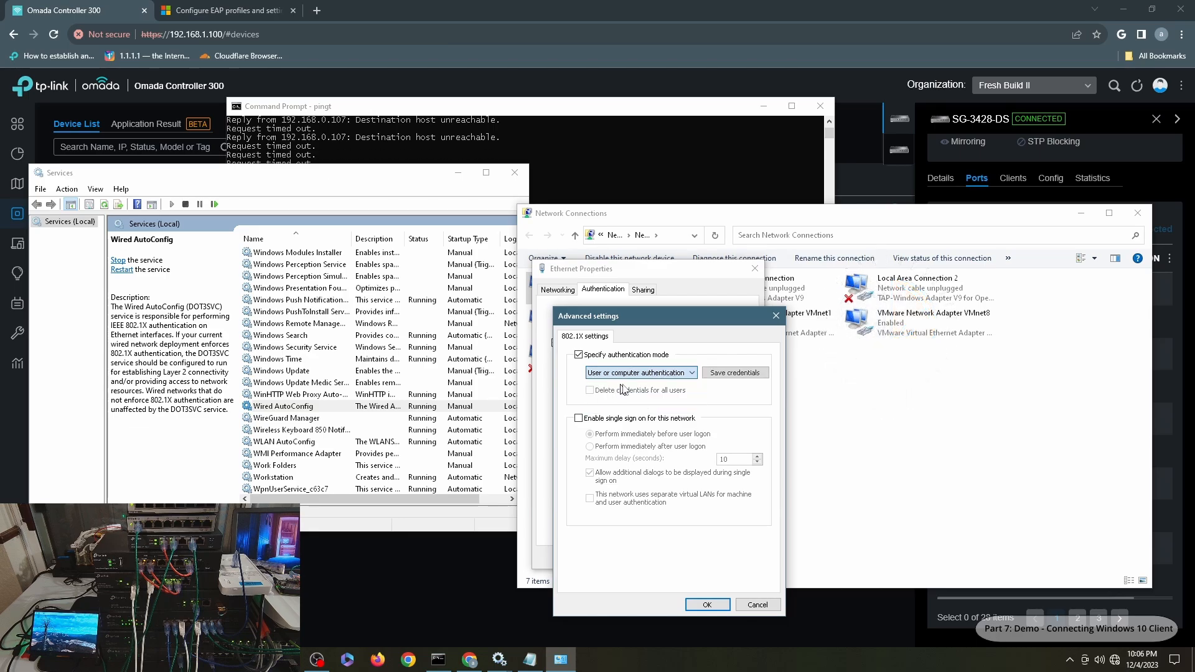
{"action": "left_click", "coordinate": [639, 374]}
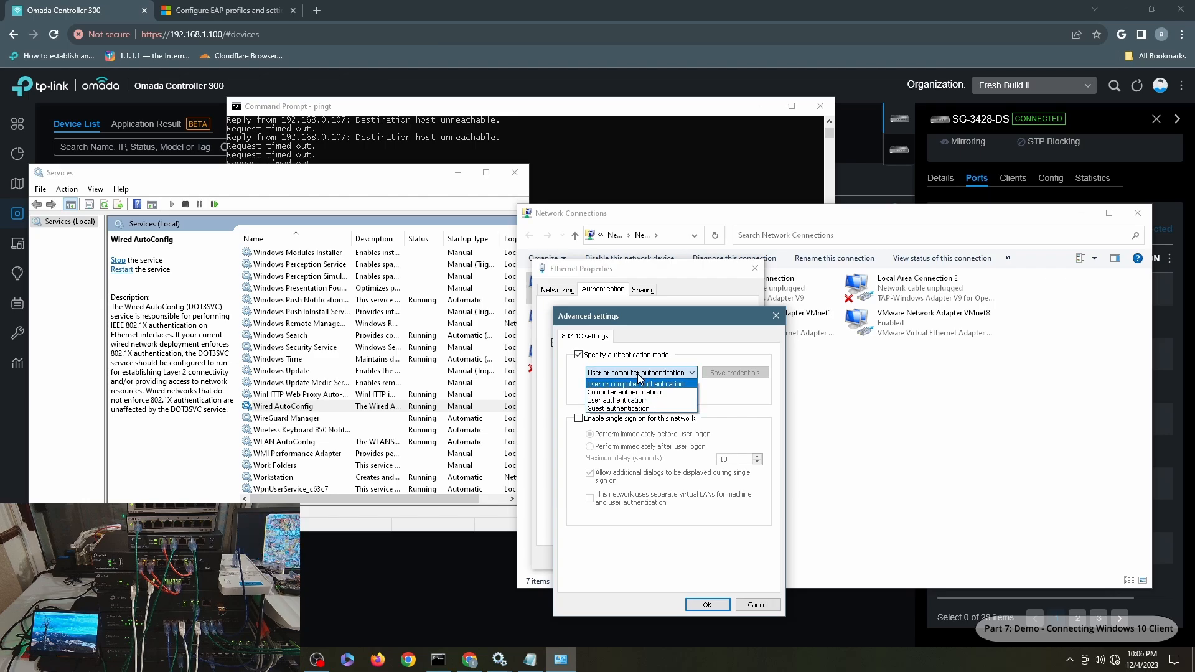
{"action": "left_click", "coordinate": [618, 400]}
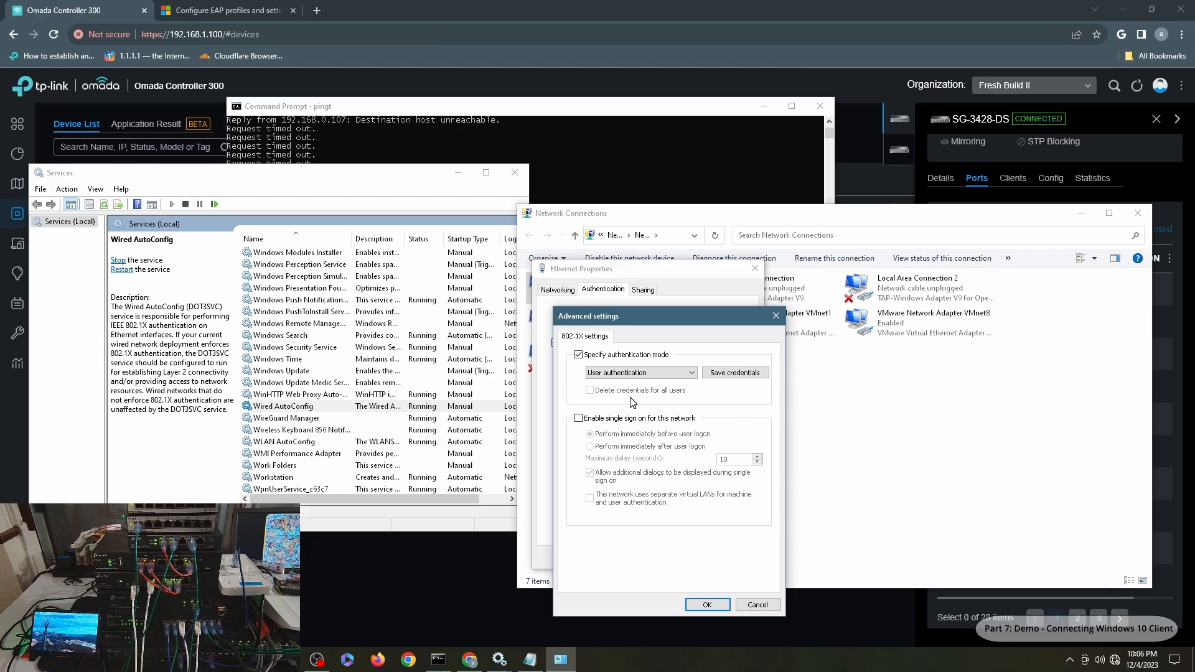
{"action": "left_click", "coordinate": [706, 604]}
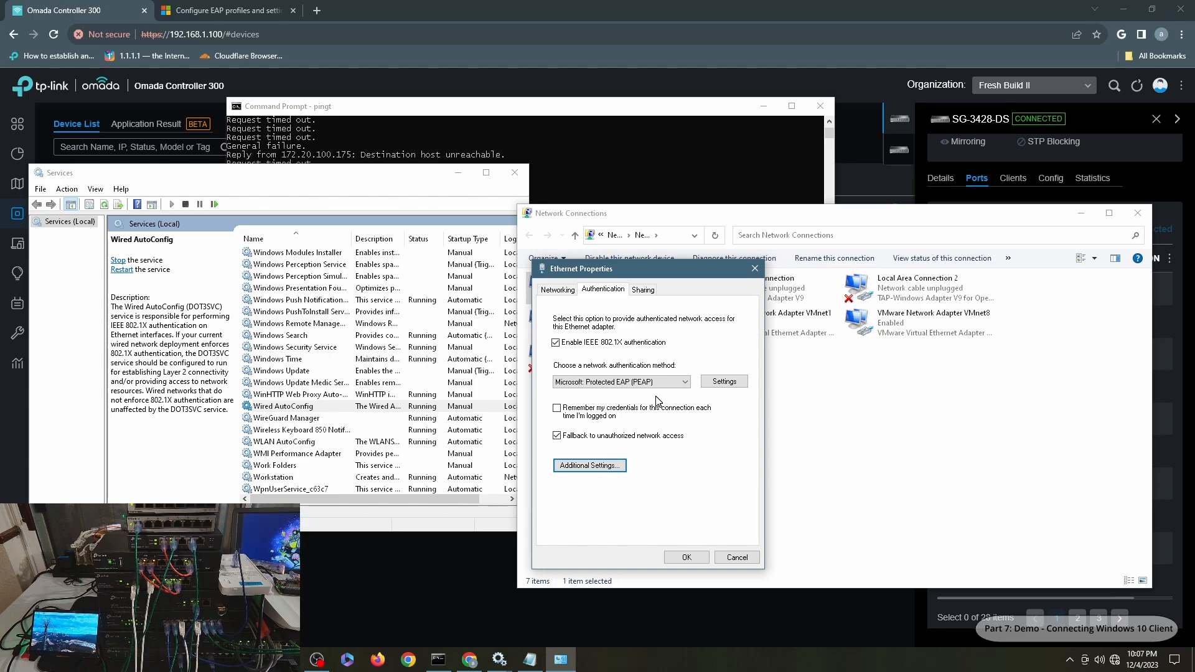
{"action": "left_click", "coordinate": [687, 557]}
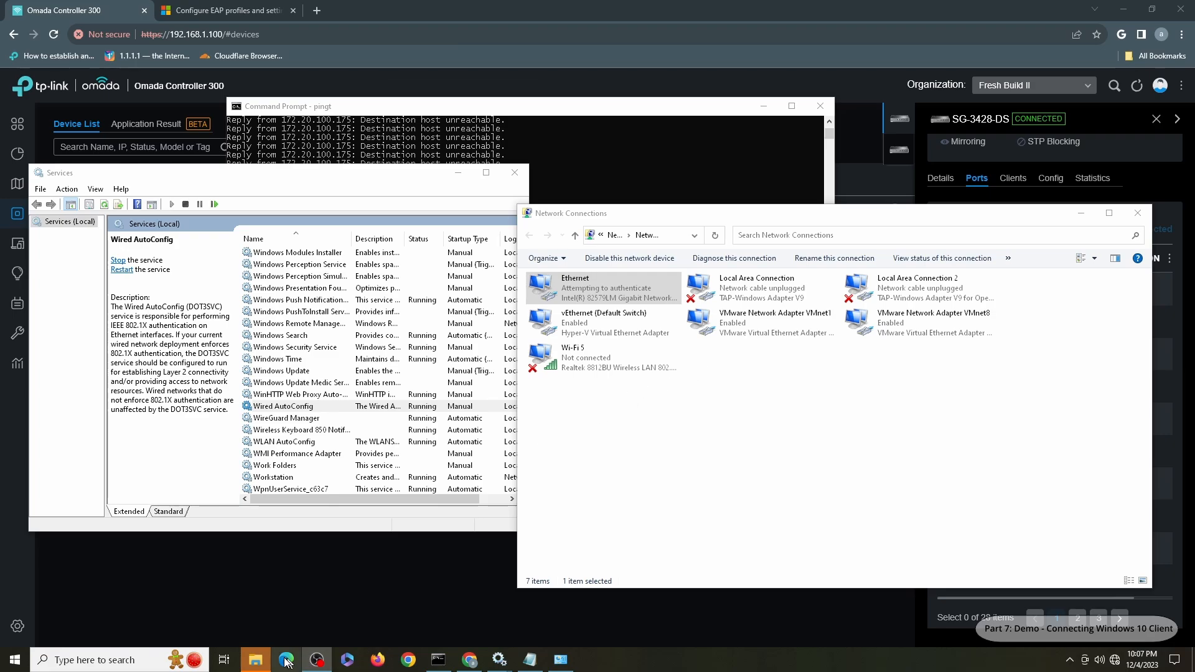
- Sign in to the wired network as user1 with its password, revealing it to check before submitting
{"action": "mouse_move", "coordinate": [256, 661]}
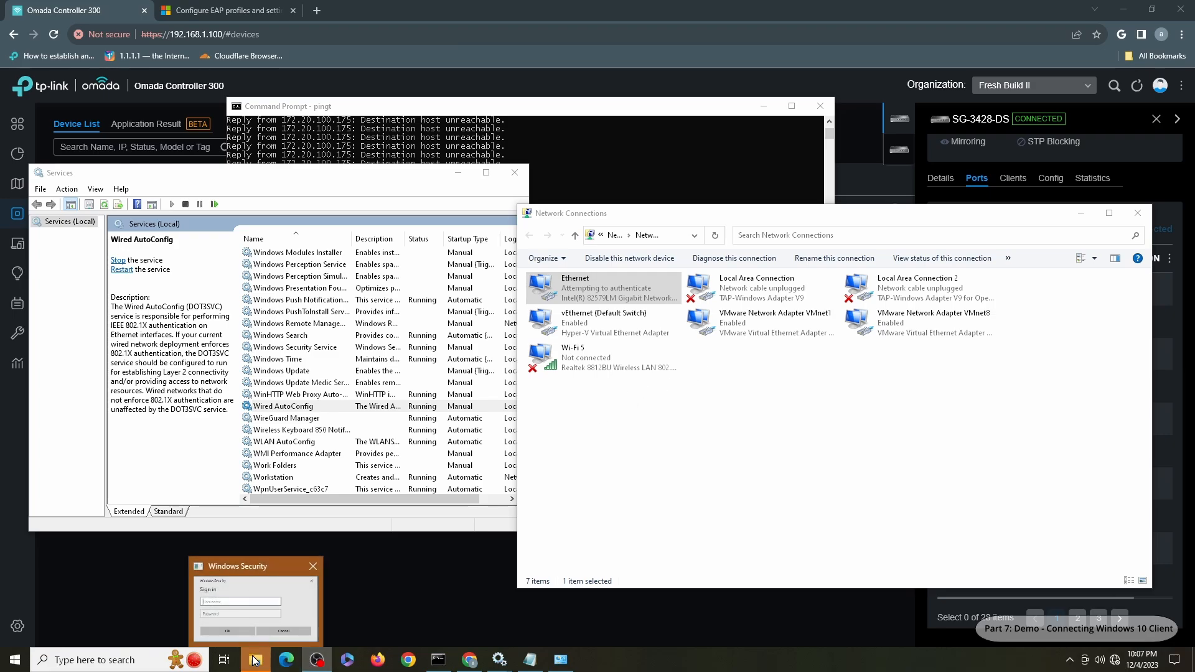
{"action": "left_click", "coordinate": [255, 661]}
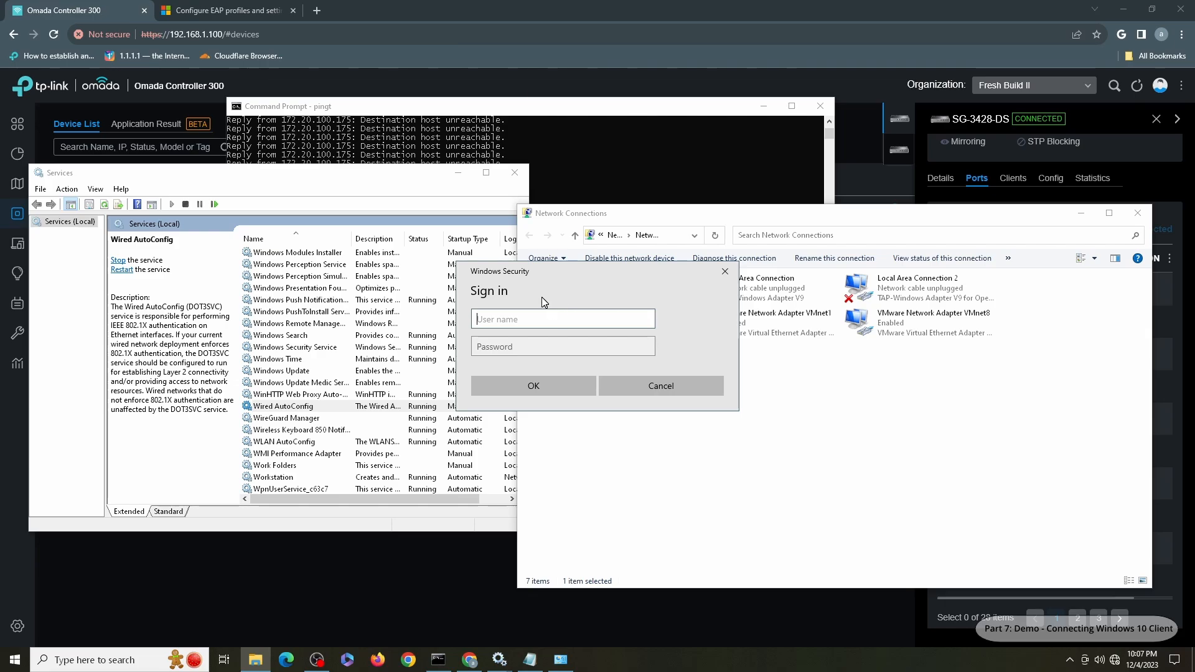
{"action": "left_click_drag", "start_coordinate": [522, 105], "coordinate": [385, 42]}
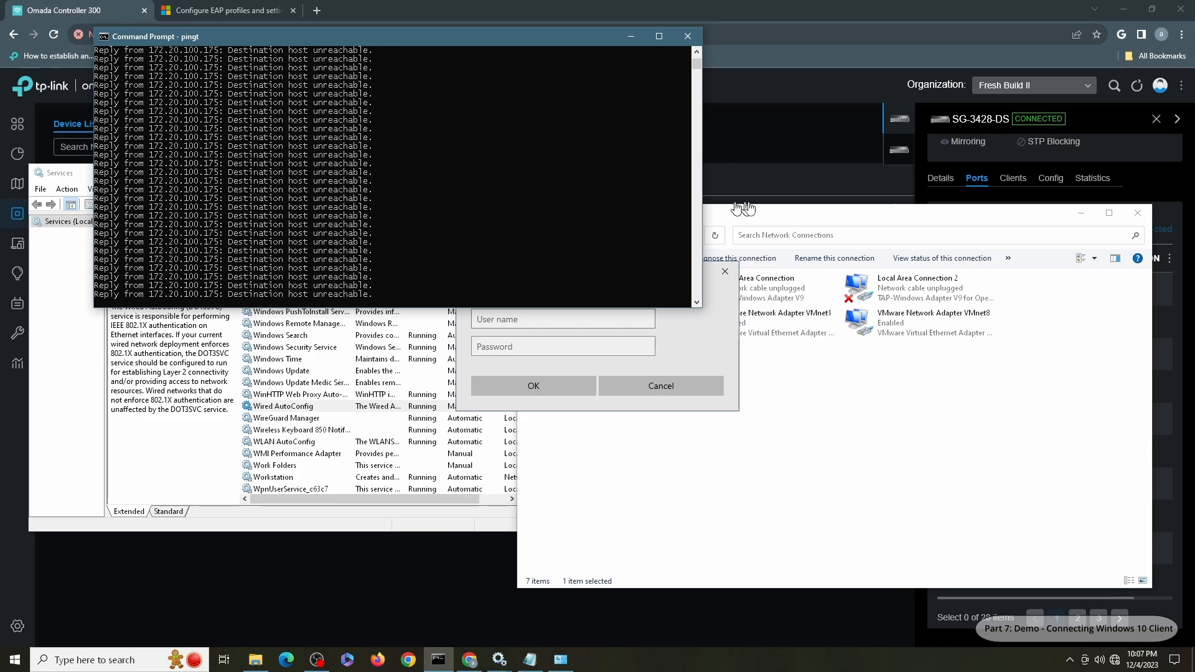
{"action": "left_click_drag", "start_coordinate": [778, 215], "coordinate": [1023, 335]}
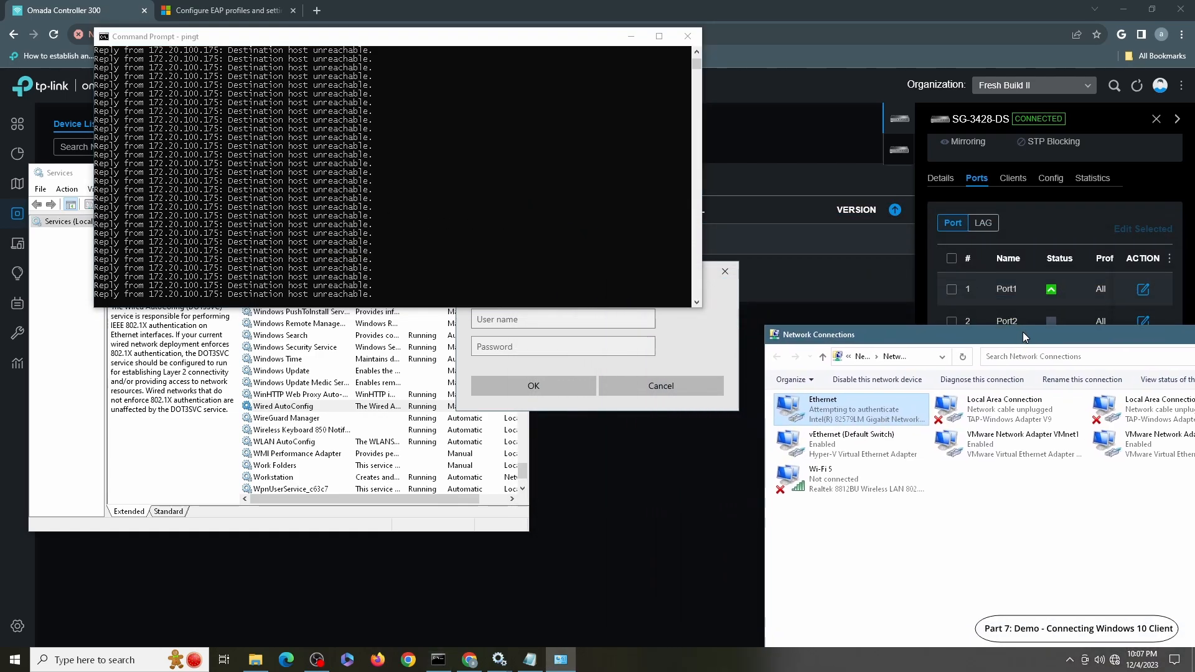
{"action": "left_click", "coordinate": [688, 333]}
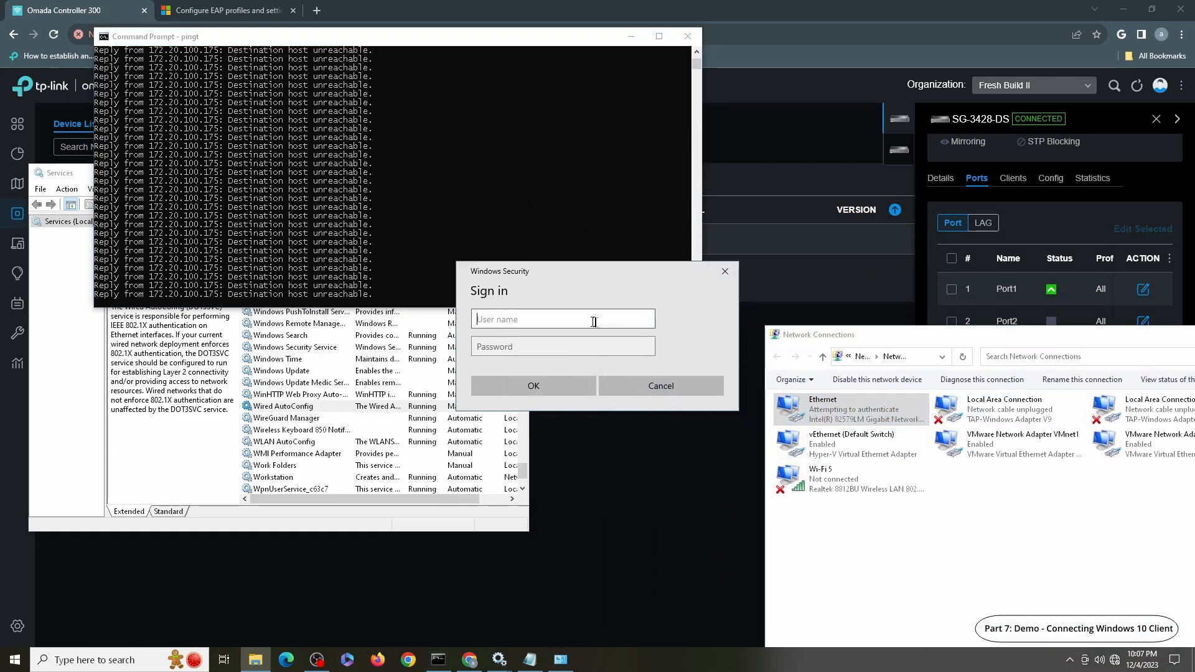
{"action": "type", "text": "user1"}
{"action": "key", "text": "Tab"}
{"action": "type", "text": "123"}
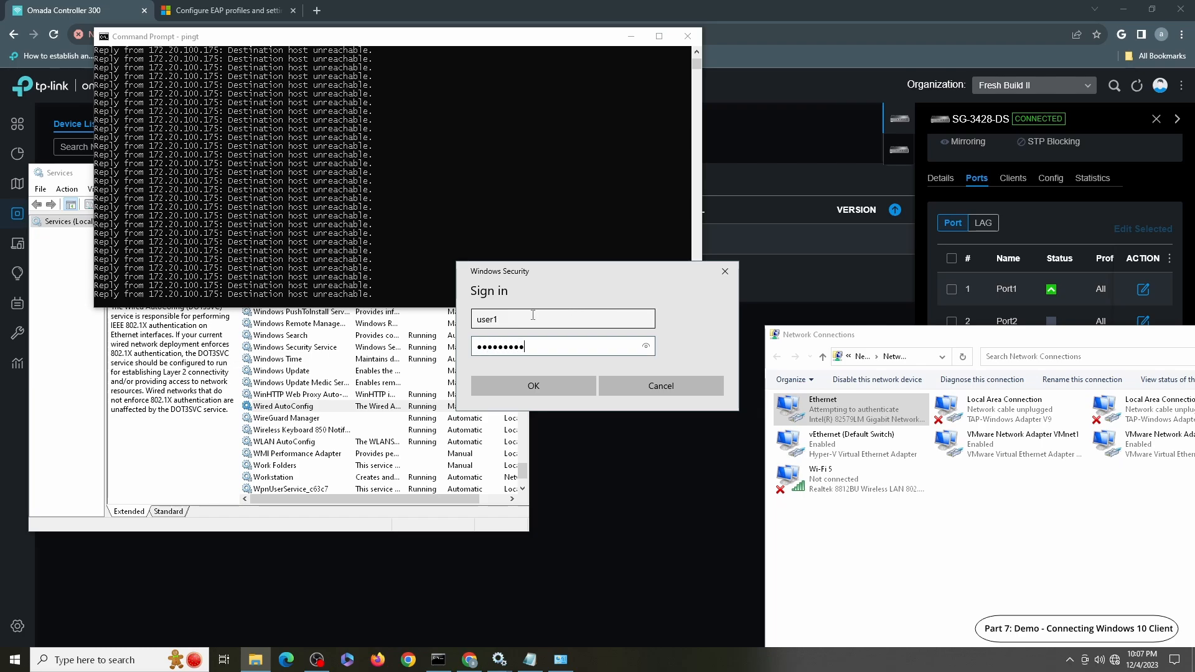
{"action": "left_click", "coordinate": [646, 346]}
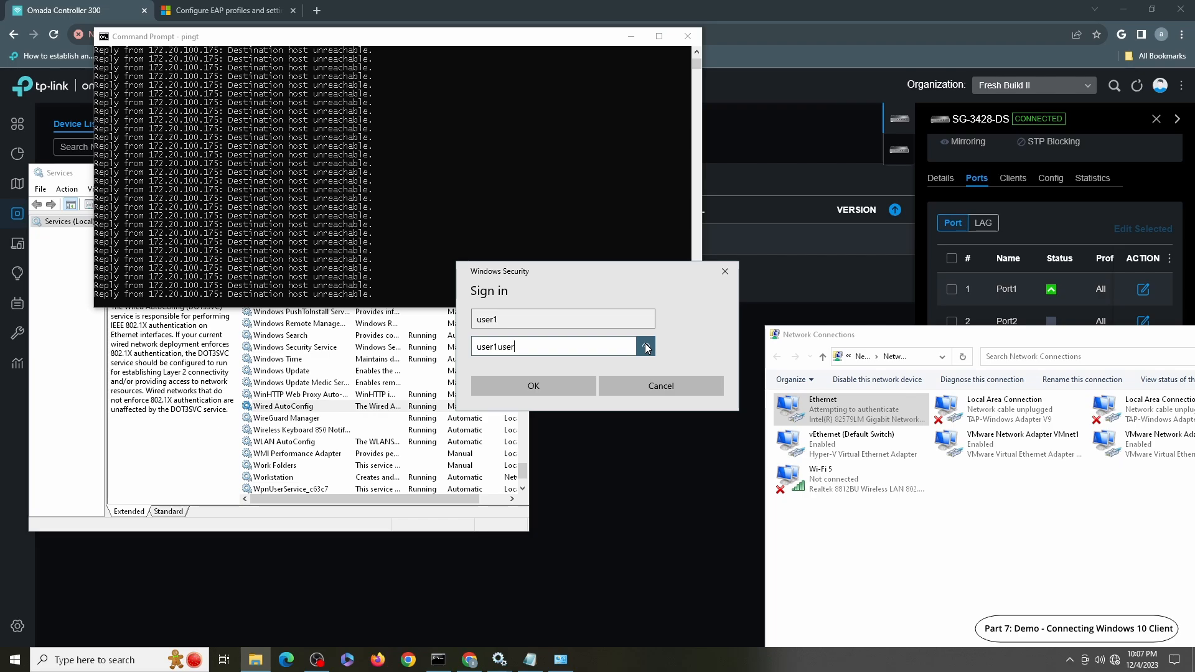
{"action": "key", "text": "Return"}
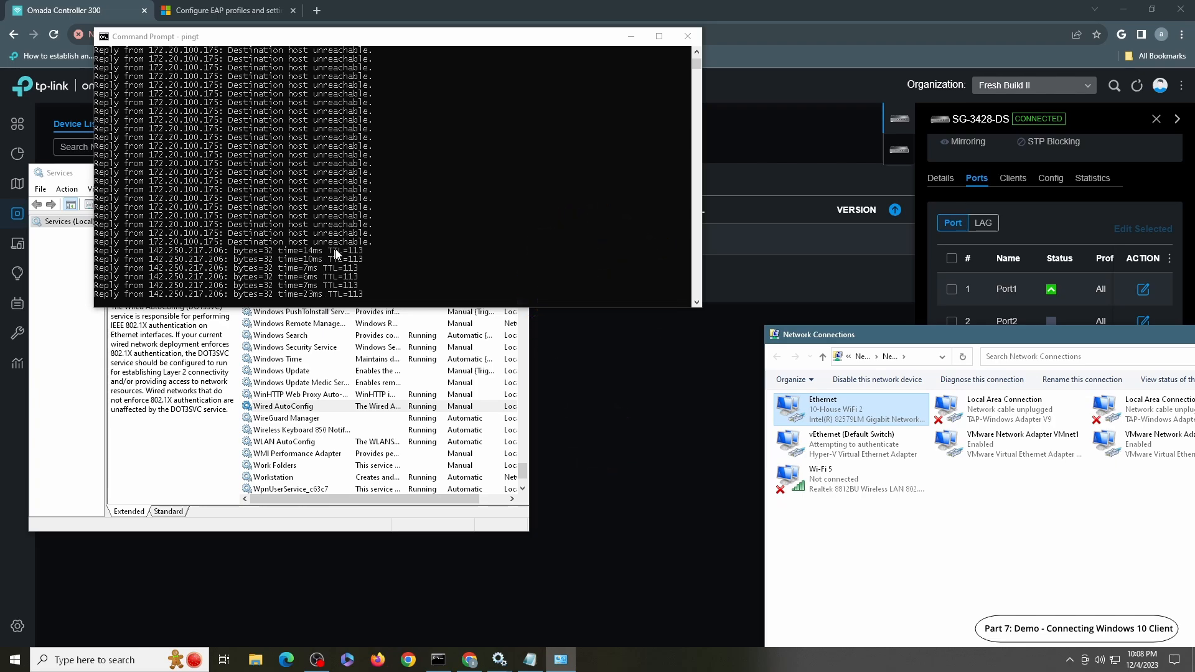
- Confirm in Ethernet's connection details that the IPv4 address is 192.168.110.100, then close both dialogs
{"action": "left_click_drag", "start_coordinate": [882, 335], "coordinate": [757, 204]}
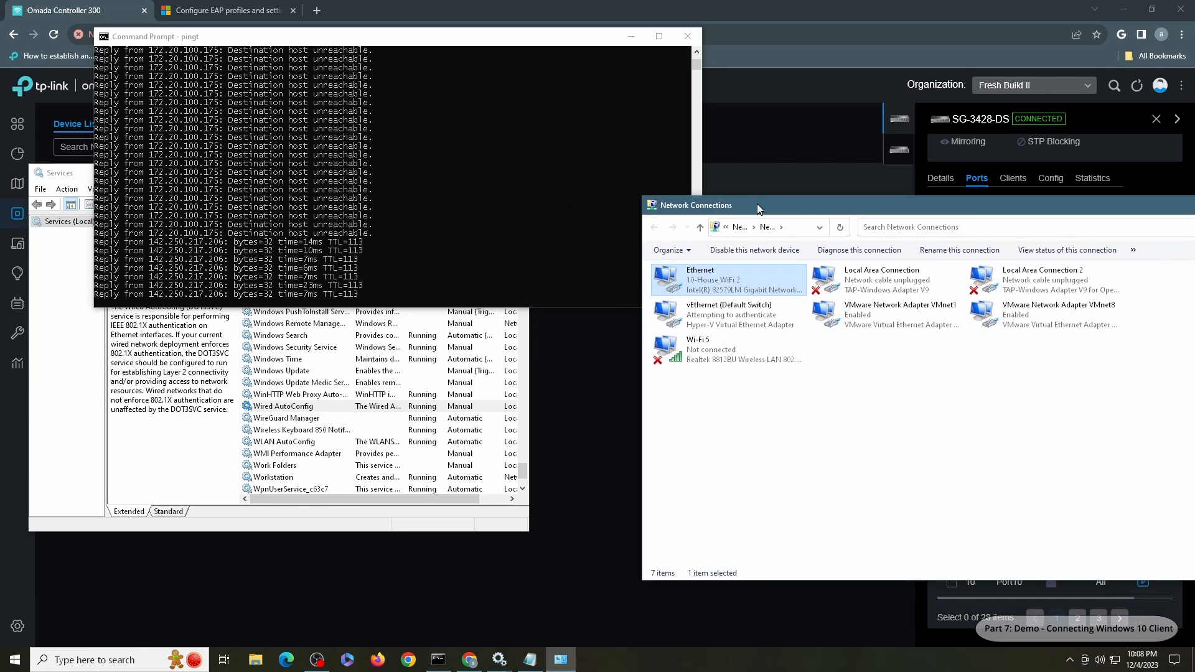
{"action": "double_click", "coordinate": [743, 292]}
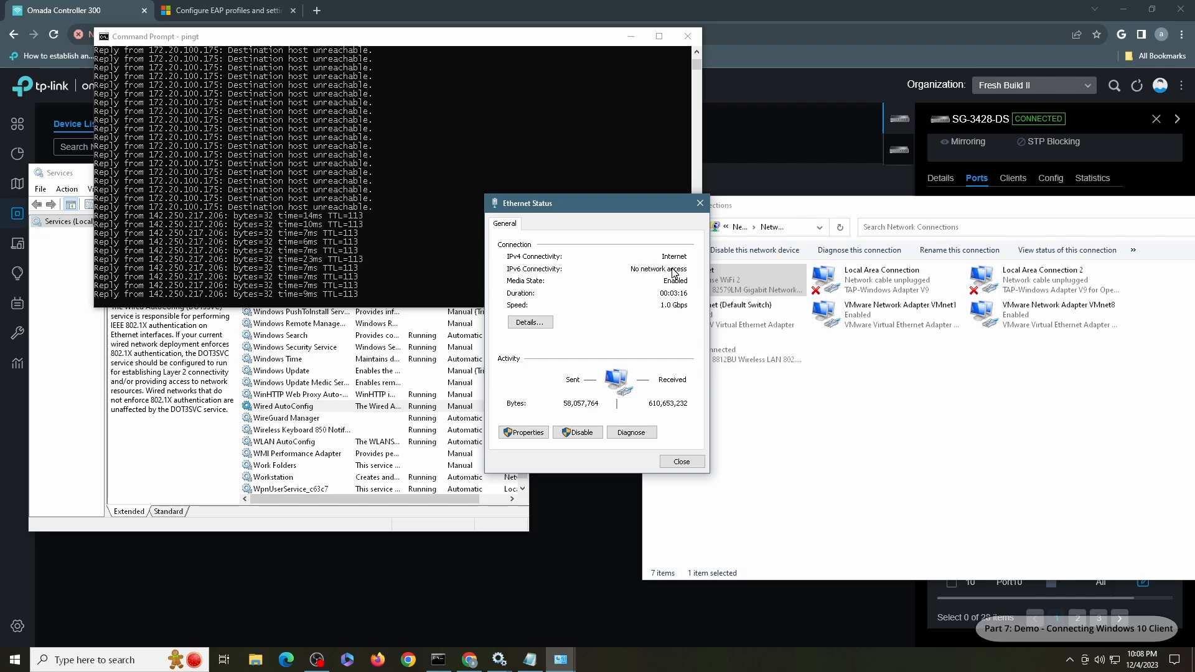
{"action": "left_click", "coordinate": [530, 323]}
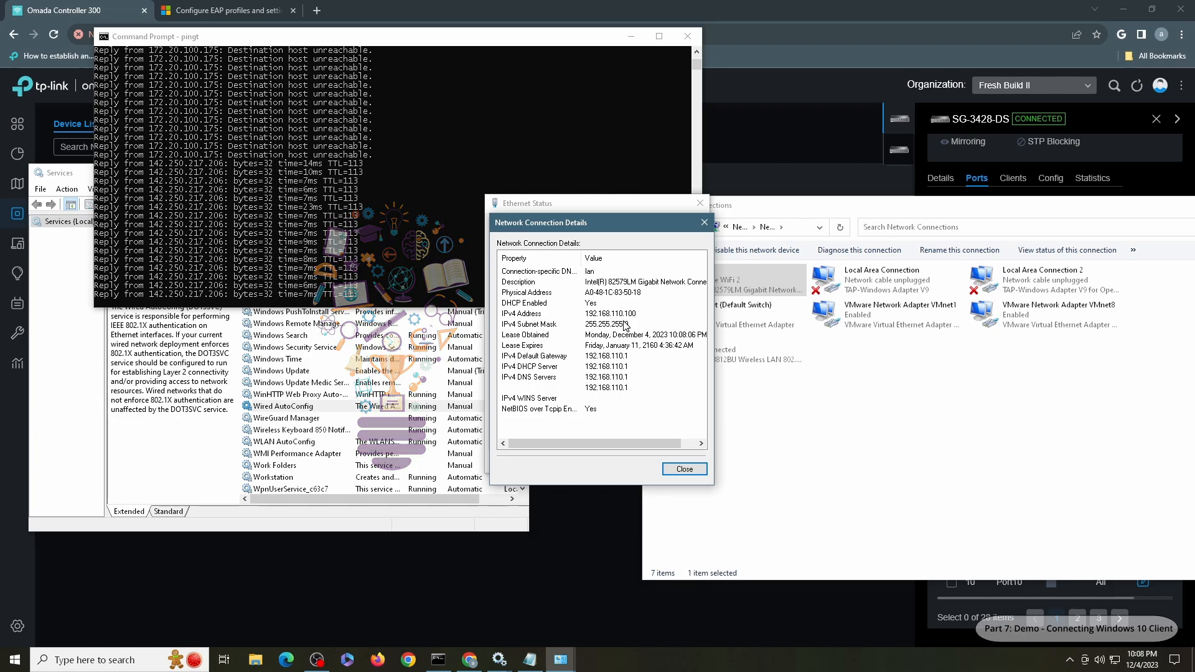
{"action": "left_click", "coordinate": [684, 469]}
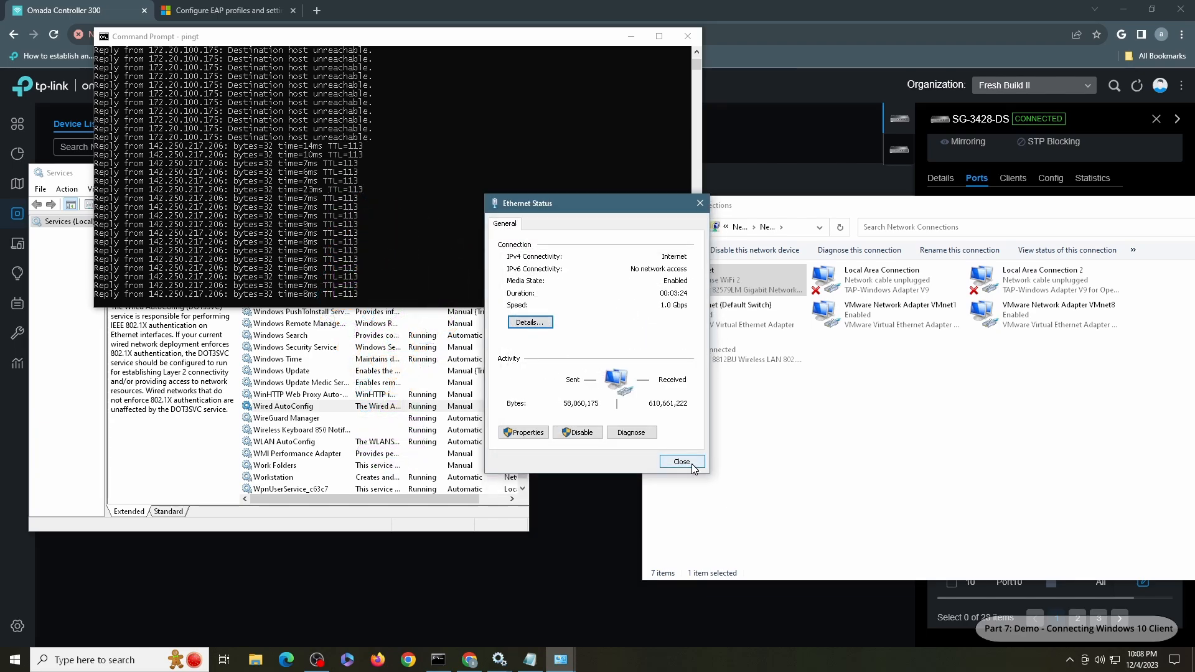
{"action": "left_click", "coordinate": [684, 462]}
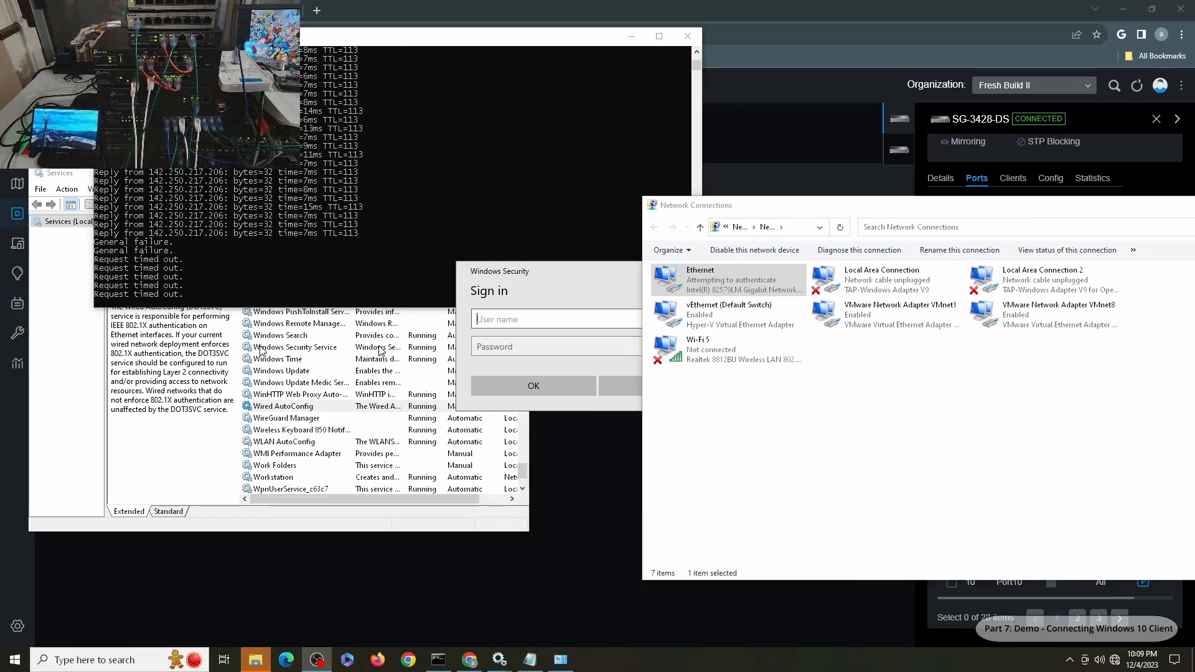
- Enter a user name and password in the wired sign-in prompt and submit them
{"action": "left_click", "coordinate": [556, 270]}
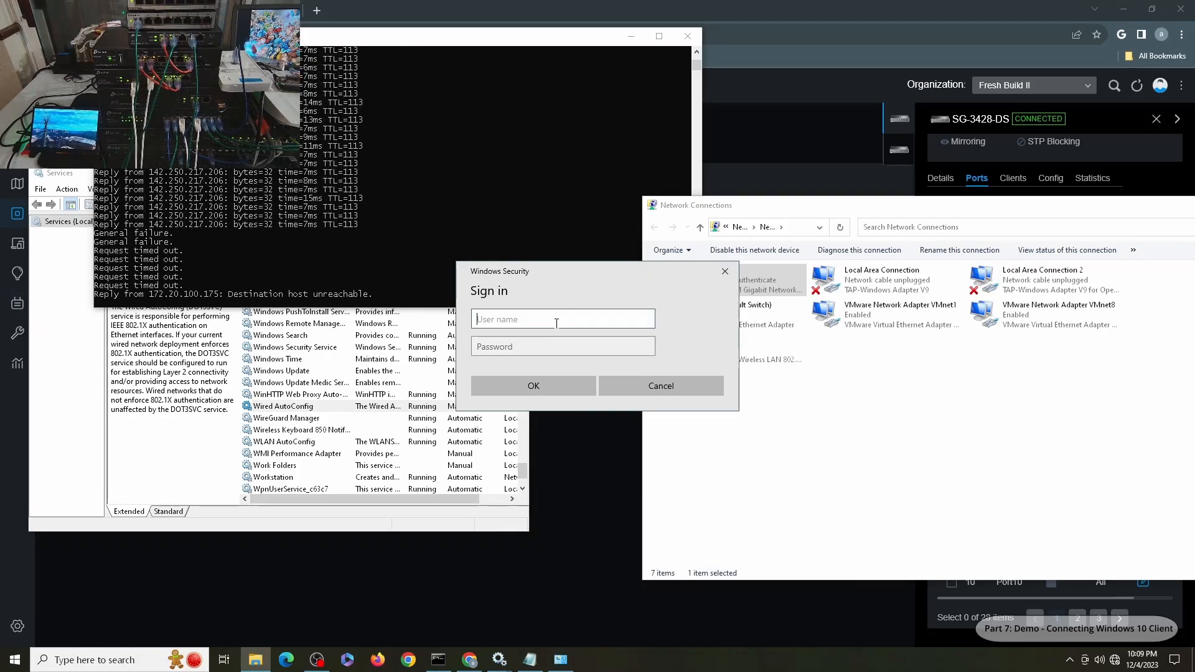
{"action": "type", "text": "user1"}
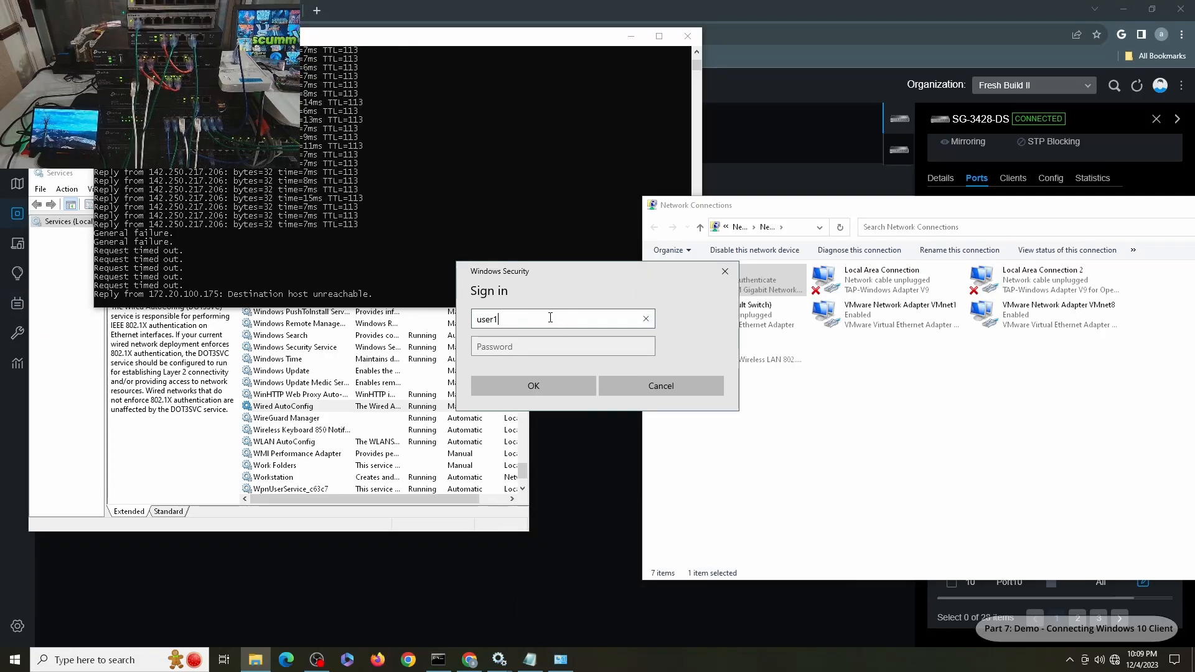
{"action": "key", "text": "Tab"}
{"action": "type", "text": "pass"}
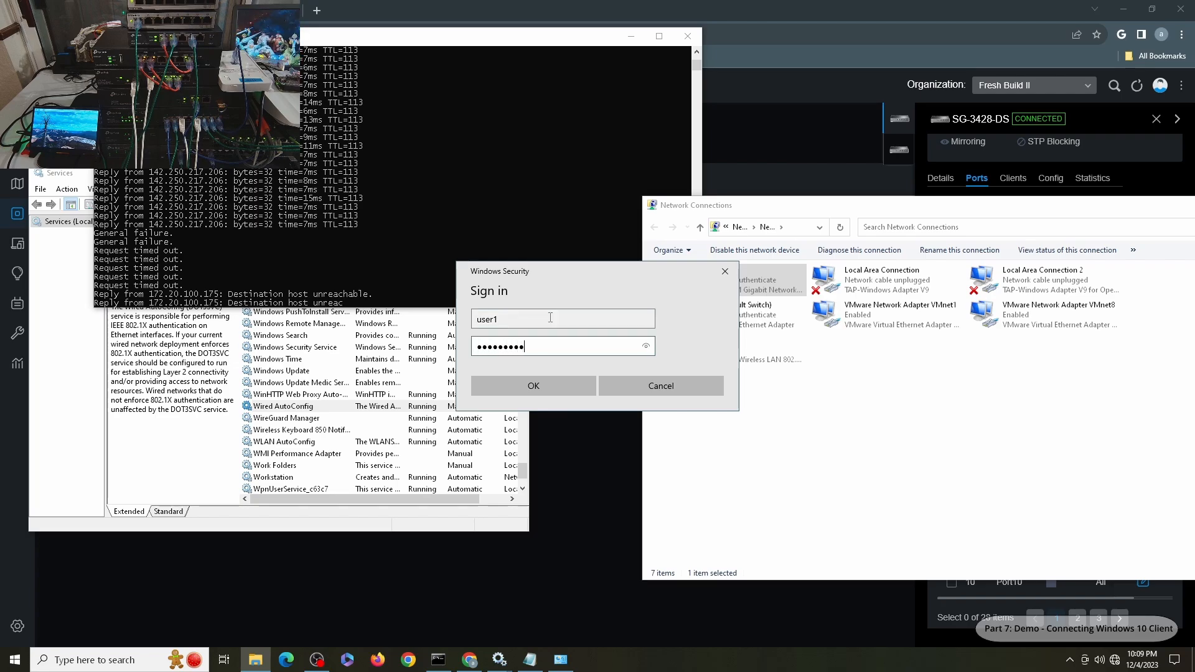
{"action": "left_click", "coordinate": [549, 384]}
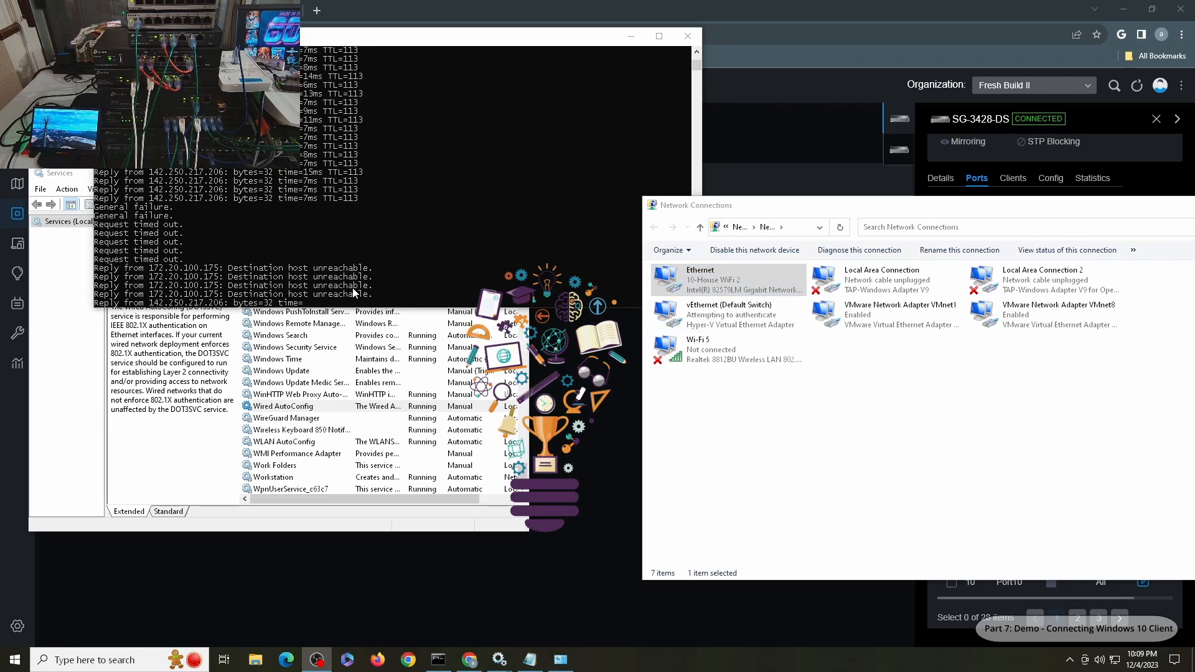
- Check the Ethernet connection's address details, then close the details and status dialogs
{"action": "double_click", "coordinate": [693, 291]}
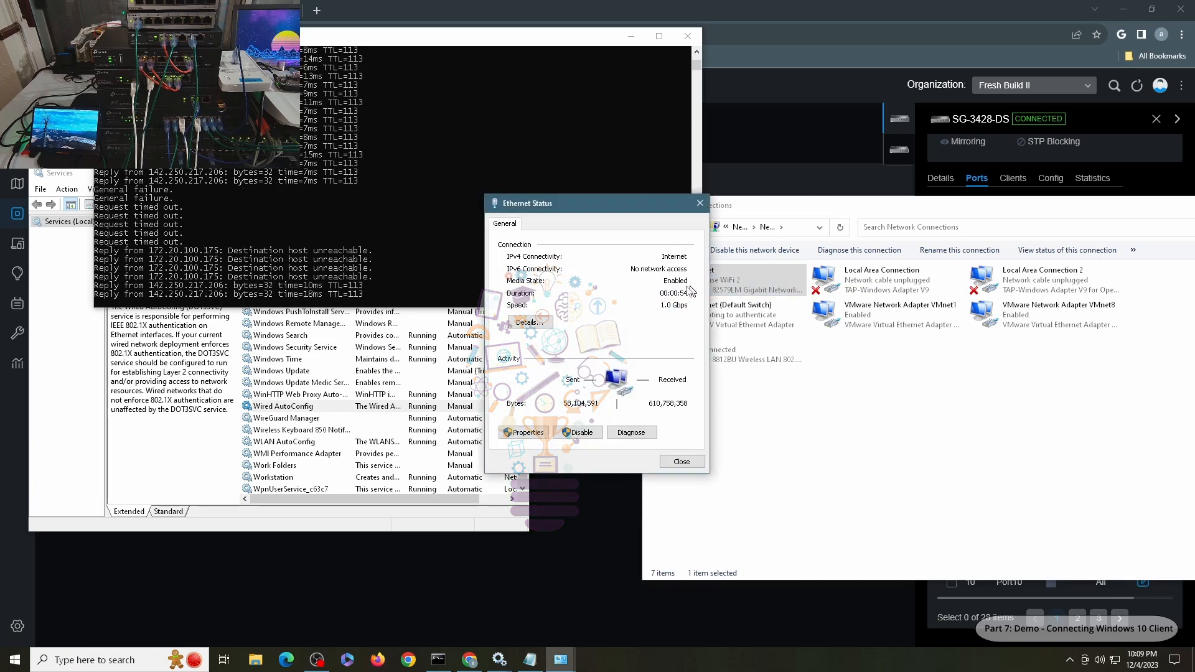
{"action": "left_click", "coordinate": [524, 324]}
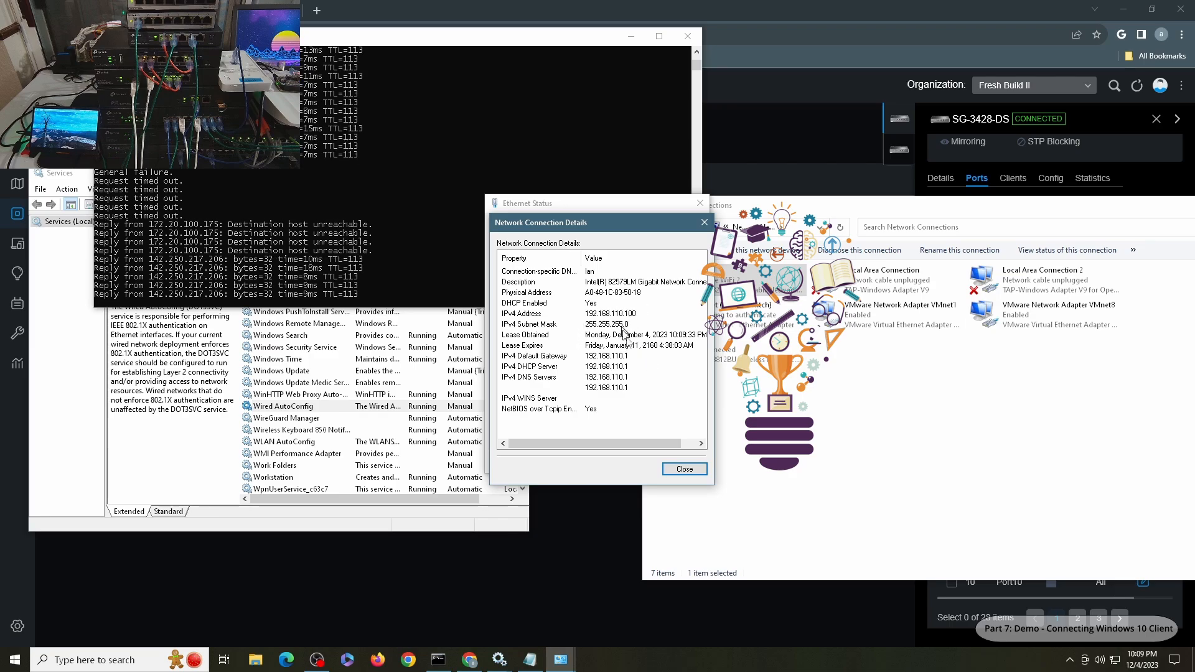
{"action": "left_click", "coordinate": [684, 468]}
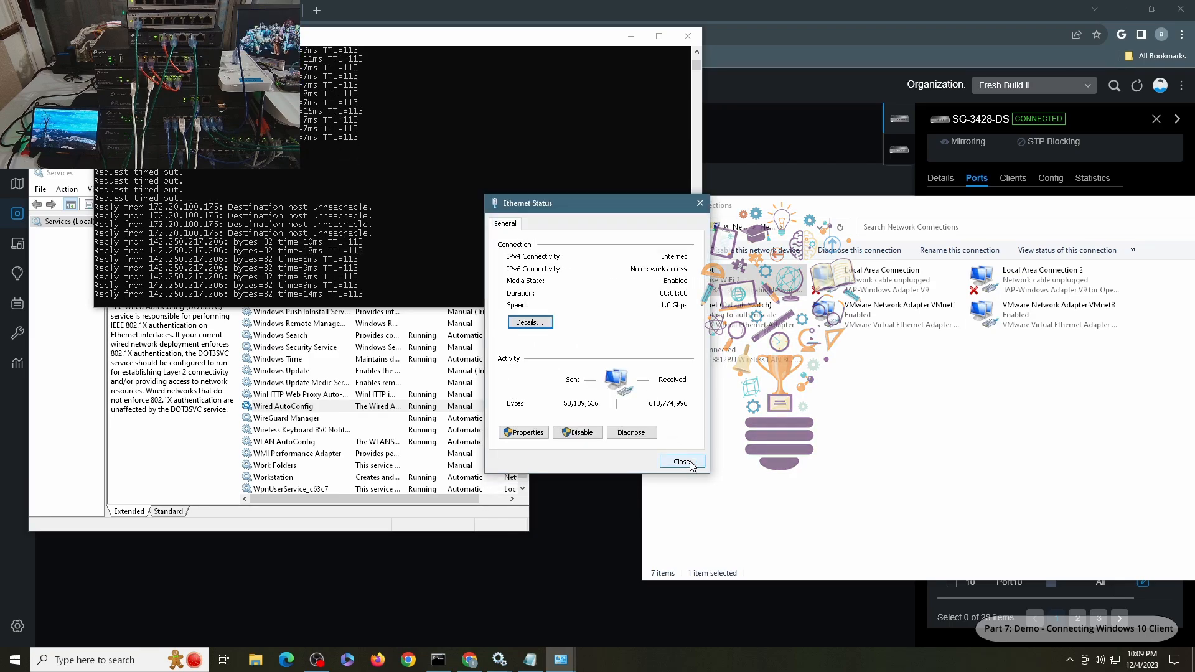
{"action": "left_click", "coordinate": [690, 464]}
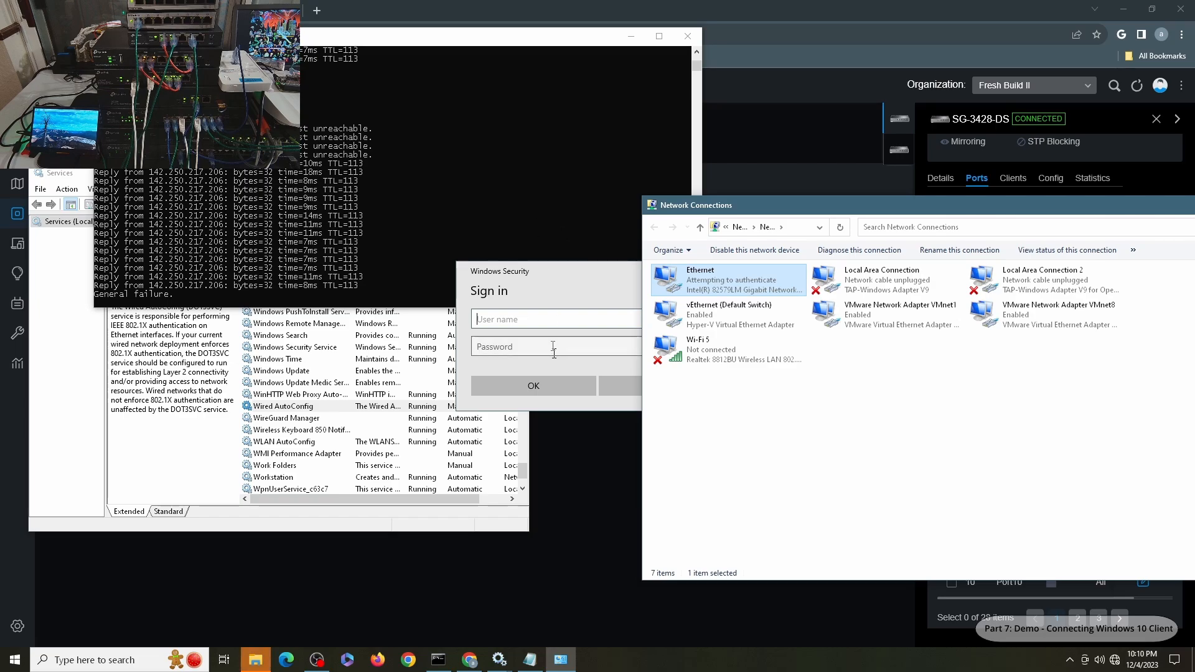
- Sign in to the wired connection with the user2 credentials
{"action": "left_click", "coordinate": [558, 320]}
{"action": "type", "text": "u"}
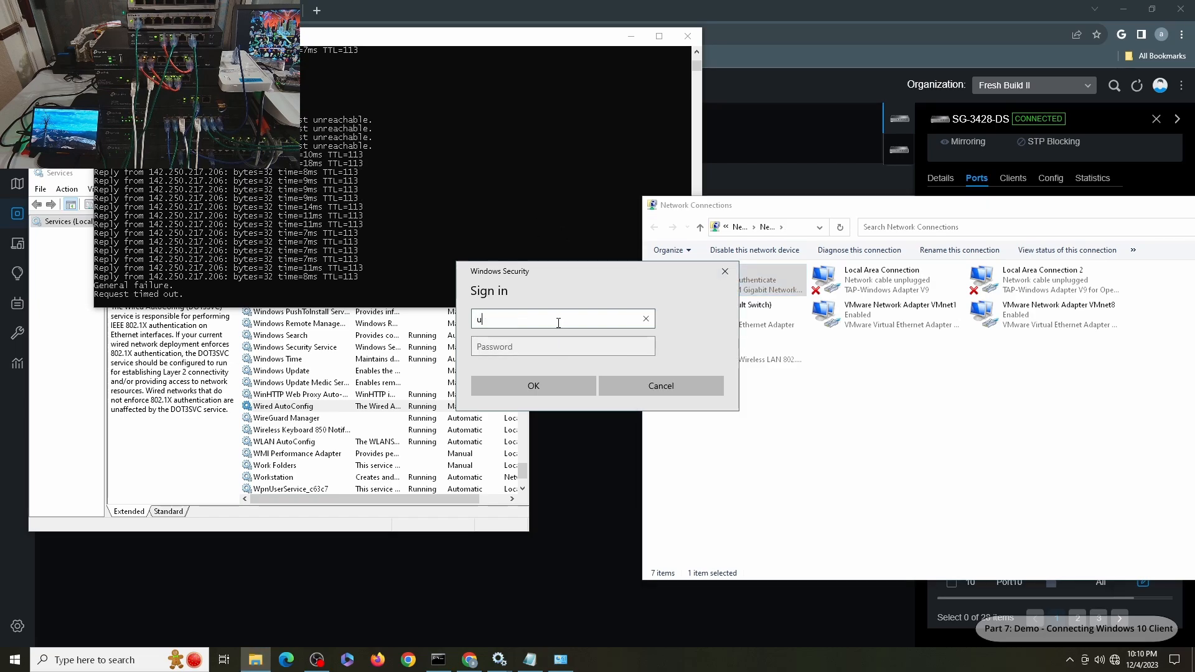
{"action": "type", "text": "ser2"}
{"action": "key", "text": "Tab"}
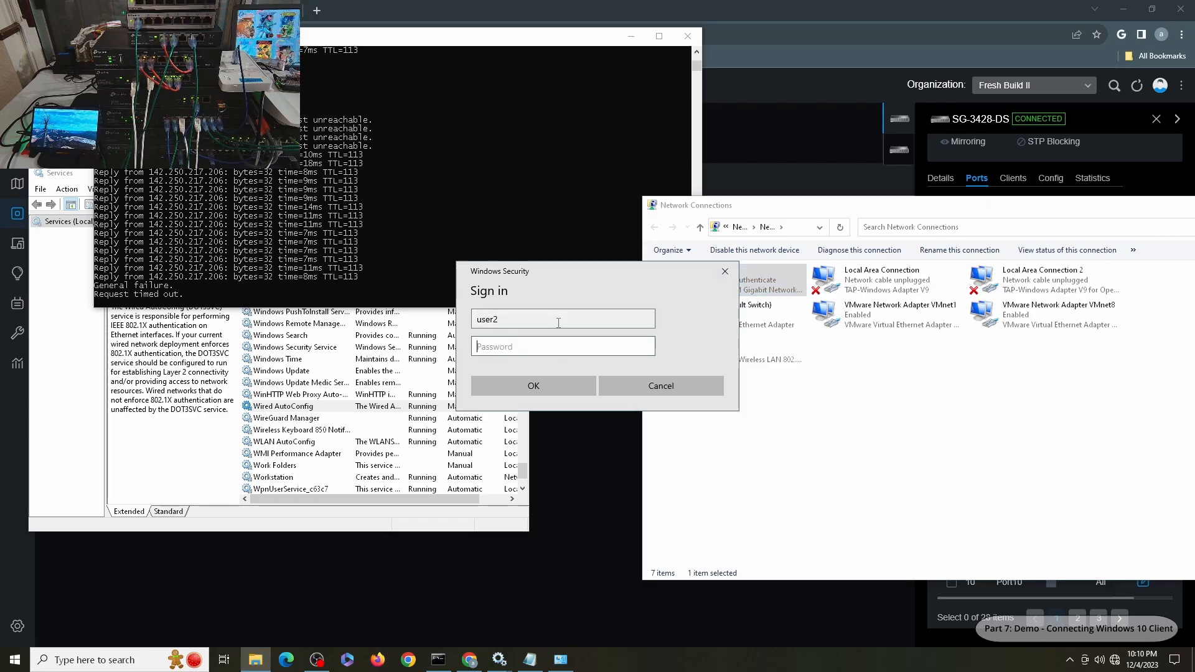
{"action": "type", "text": "•••••••"}
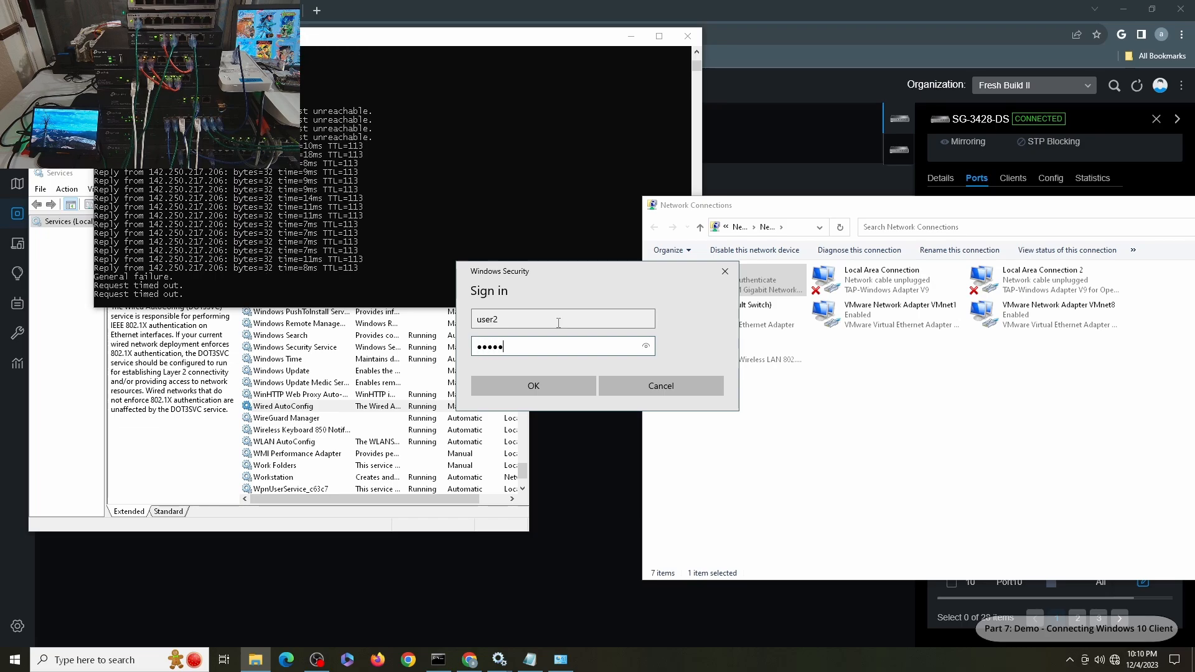
{"action": "type", "text": "•"}
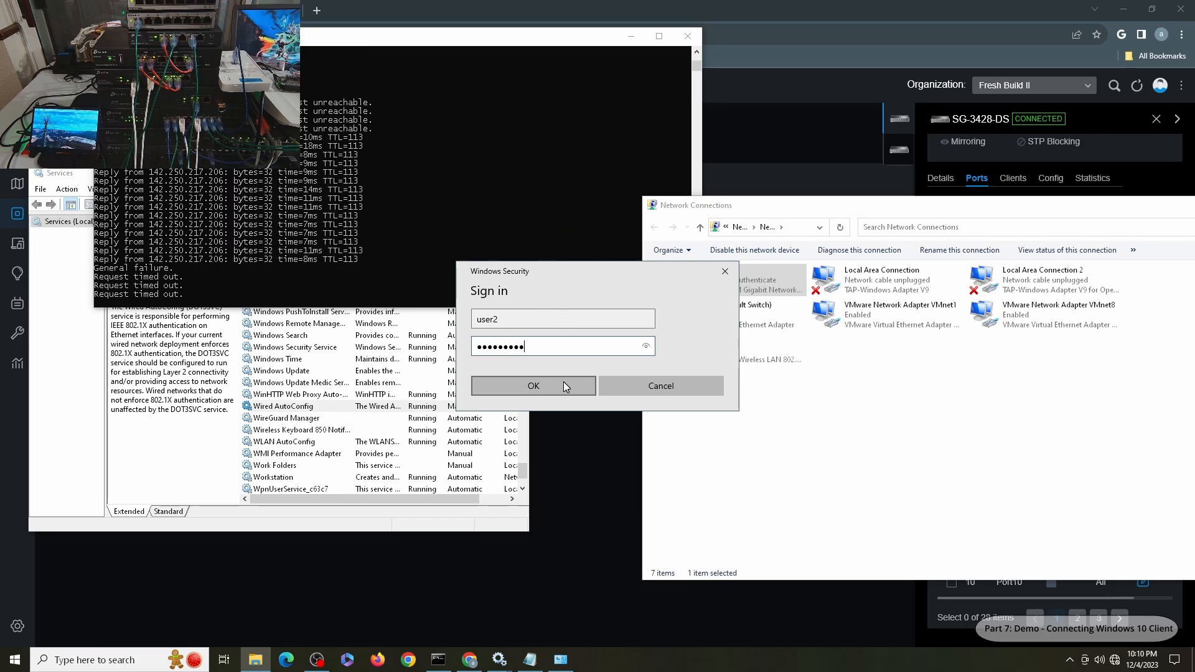
{"action": "left_click", "coordinate": [563, 385]}
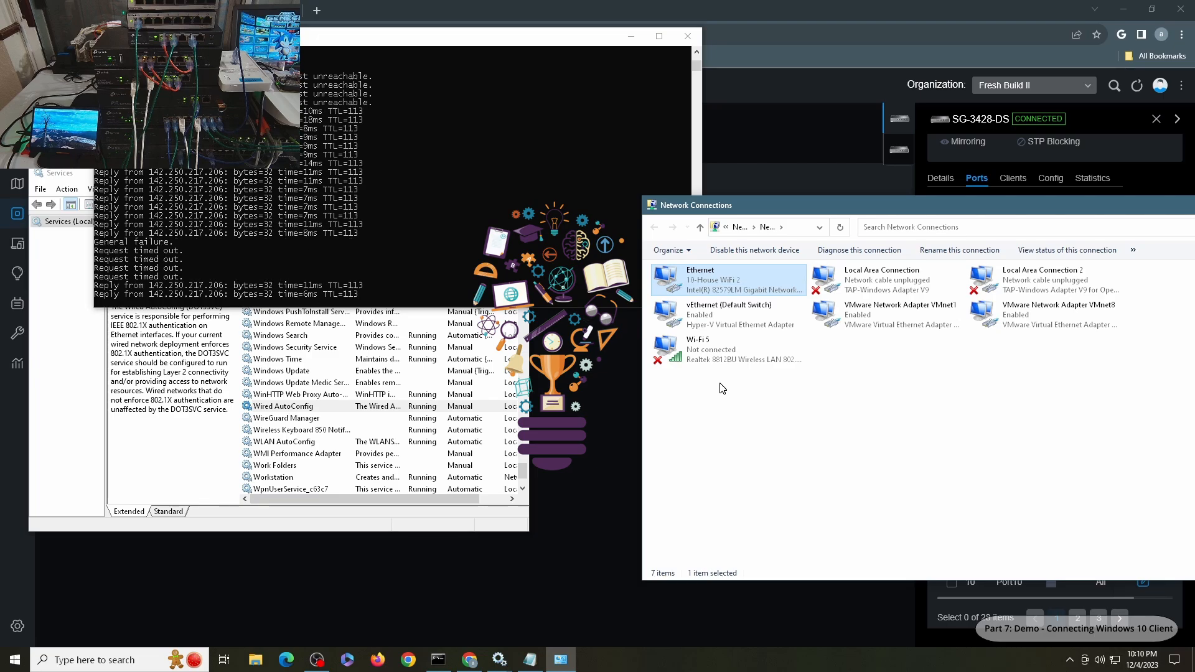
- Confirm Ethernet's IPv4 address is 192.168.120.103, then close the details and return to Omada
{"action": "double_click", "coordinate": [704, 280]}
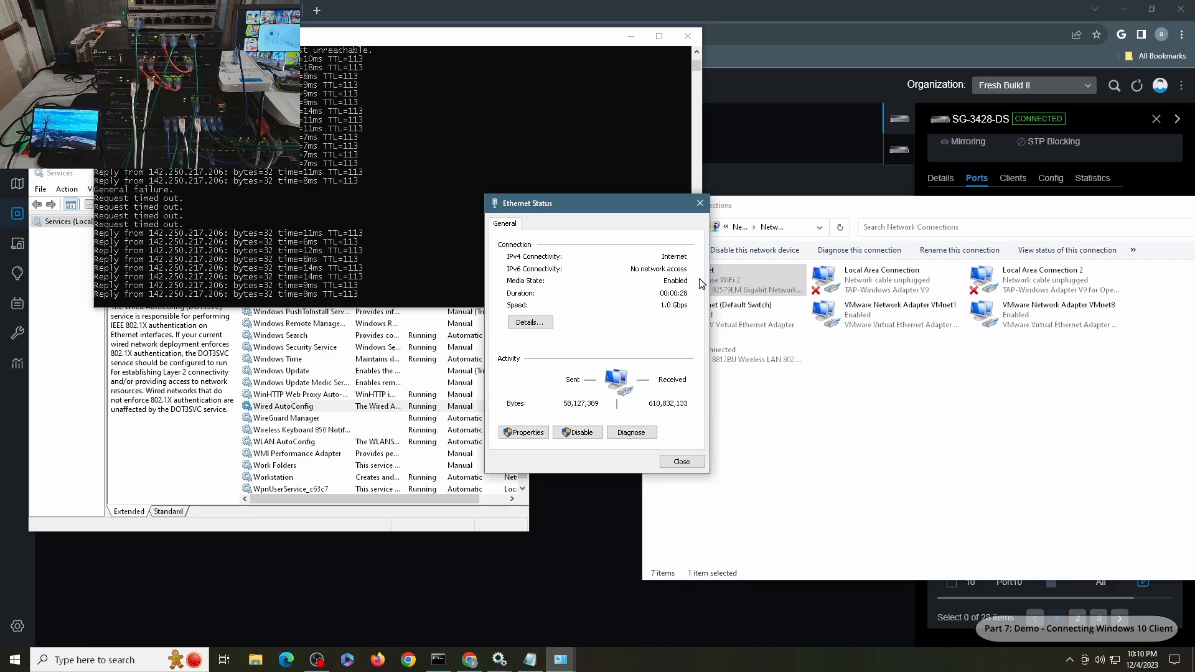
{"action": "left_click", "coordinate": [530, 322]}
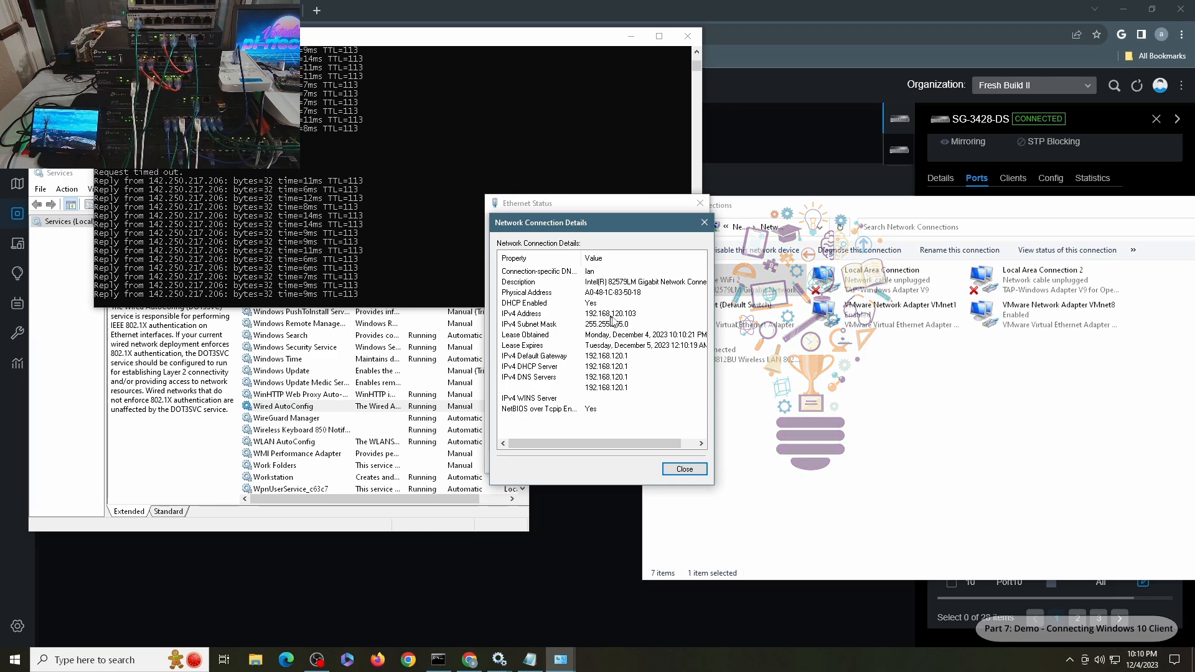
{"action": "left_click", "coordinate": [684, 469]}
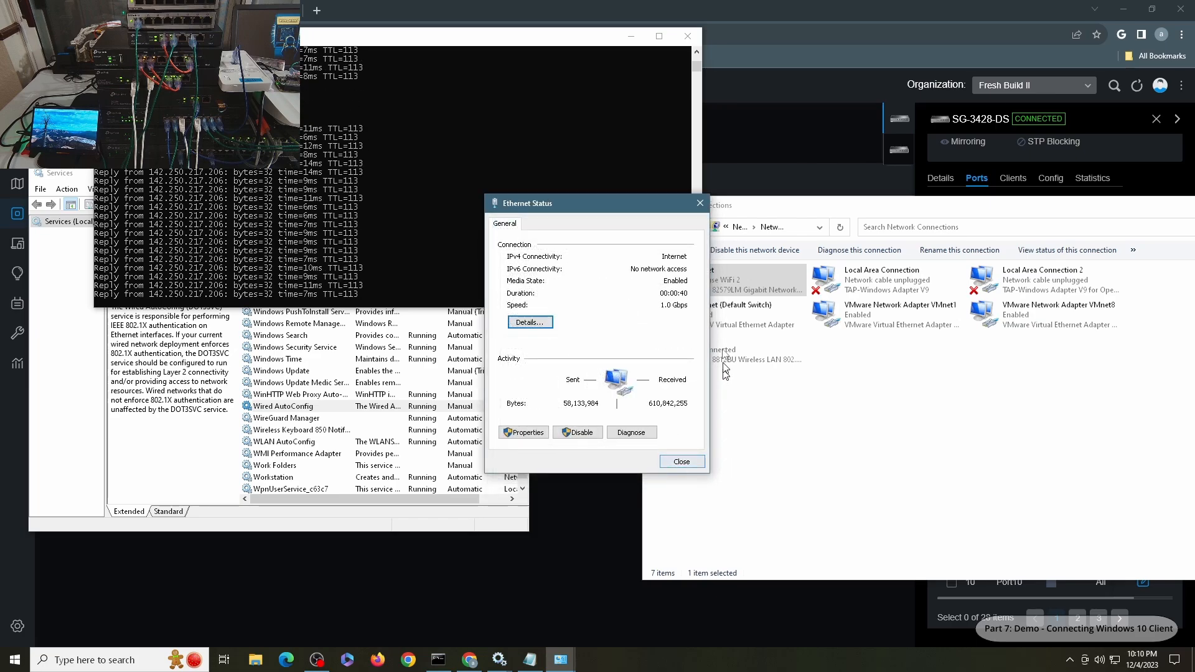
{"action": "left_click", "coordinate": [806, 129]}
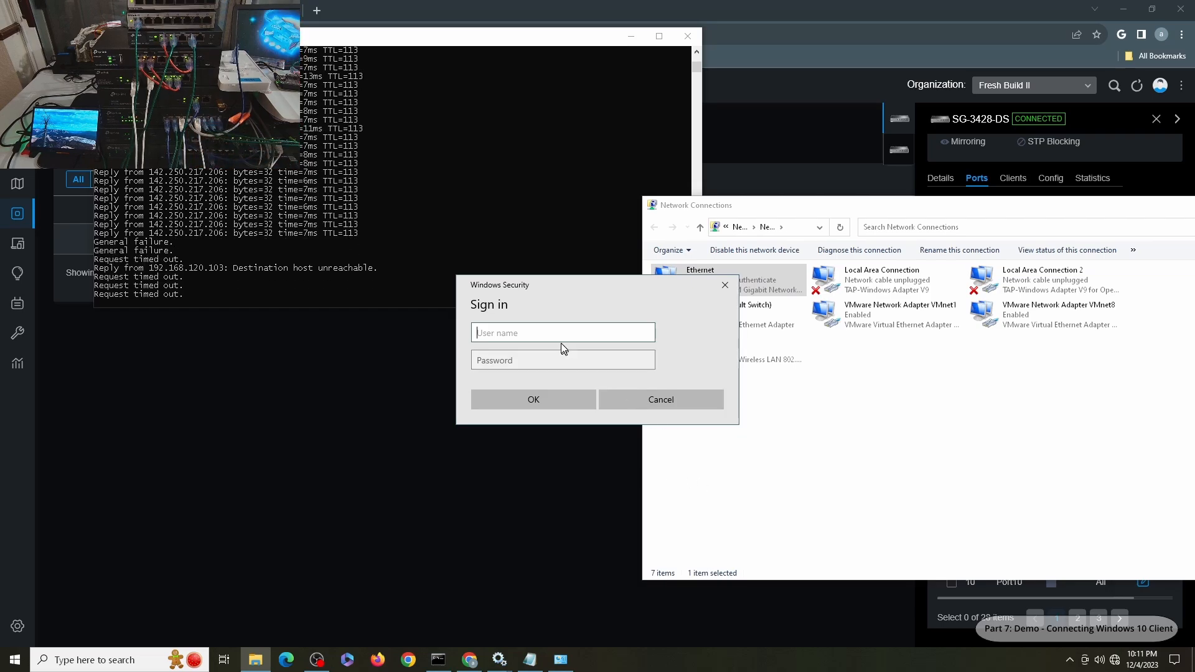
- Sign in as user2 with its password, revealing the password to check it before submitting
{"action": "type", "text": "user2"}
{"action": "key", "text": "Tab"}
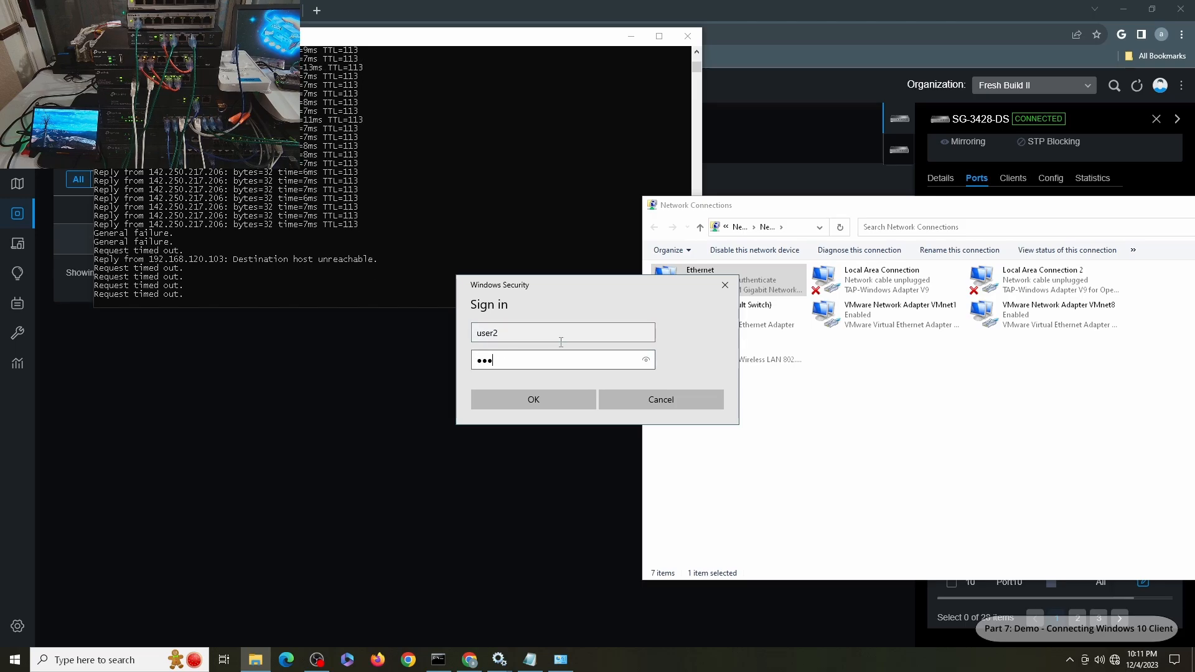
{"action": "type", "text": "password"}
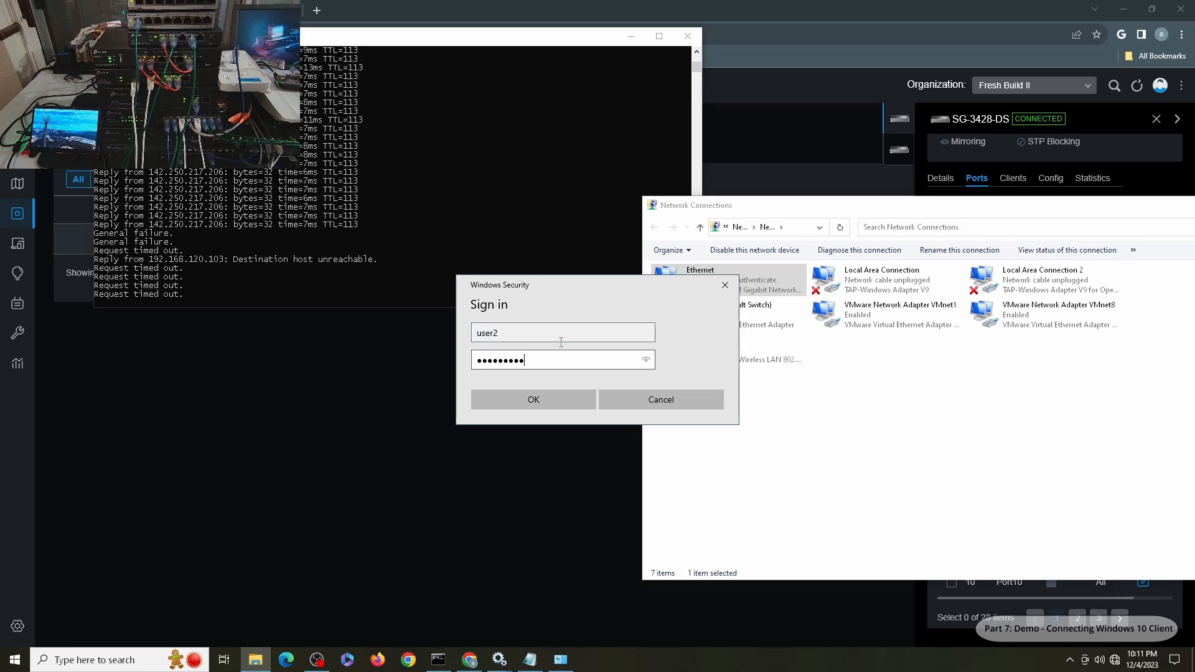
{"action": "left_click", "coordinate": [646, 361]}
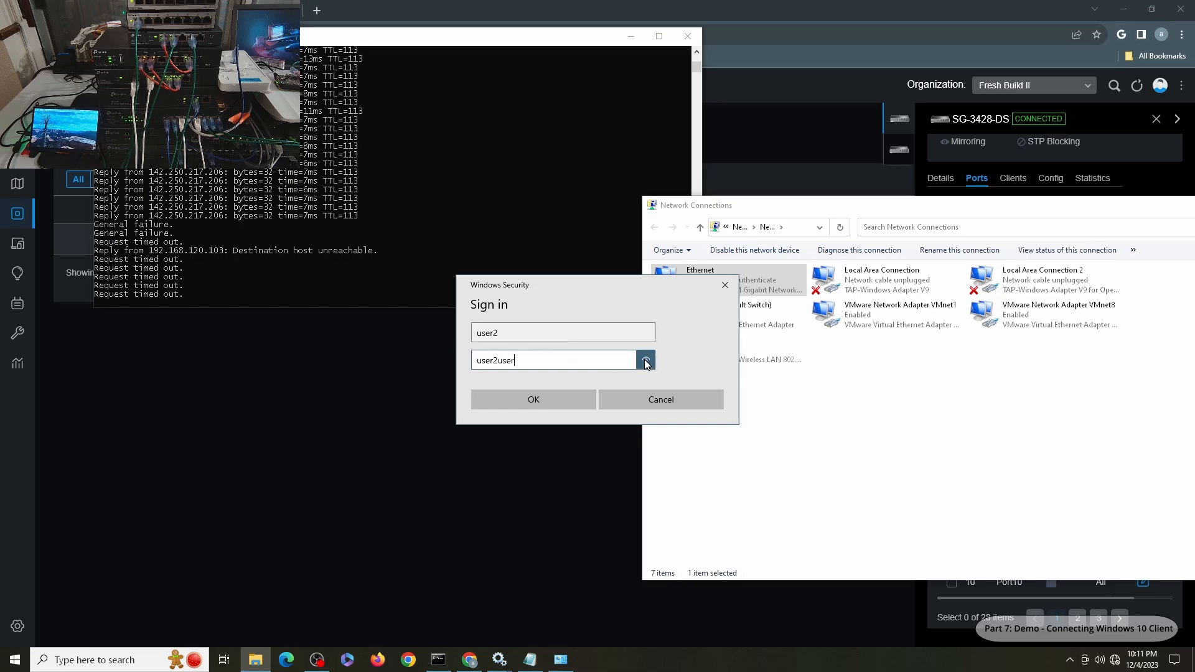
{"action": "left_click", "coordinate": [532, 400]}
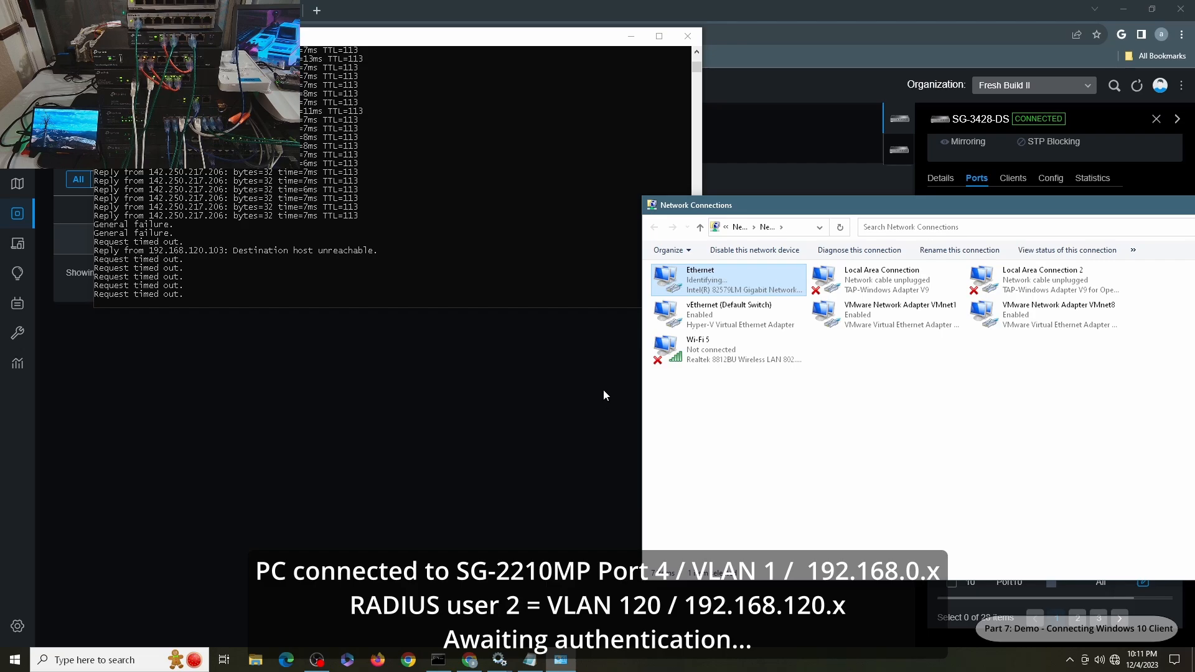
- Verify Ethernet again has IPv4 address 192.168.120.103, then close both dialogs
{"action": "double_click", "coordinate": [727, 287]}
{"action": "left_click", "coordinate": [516, 323]}
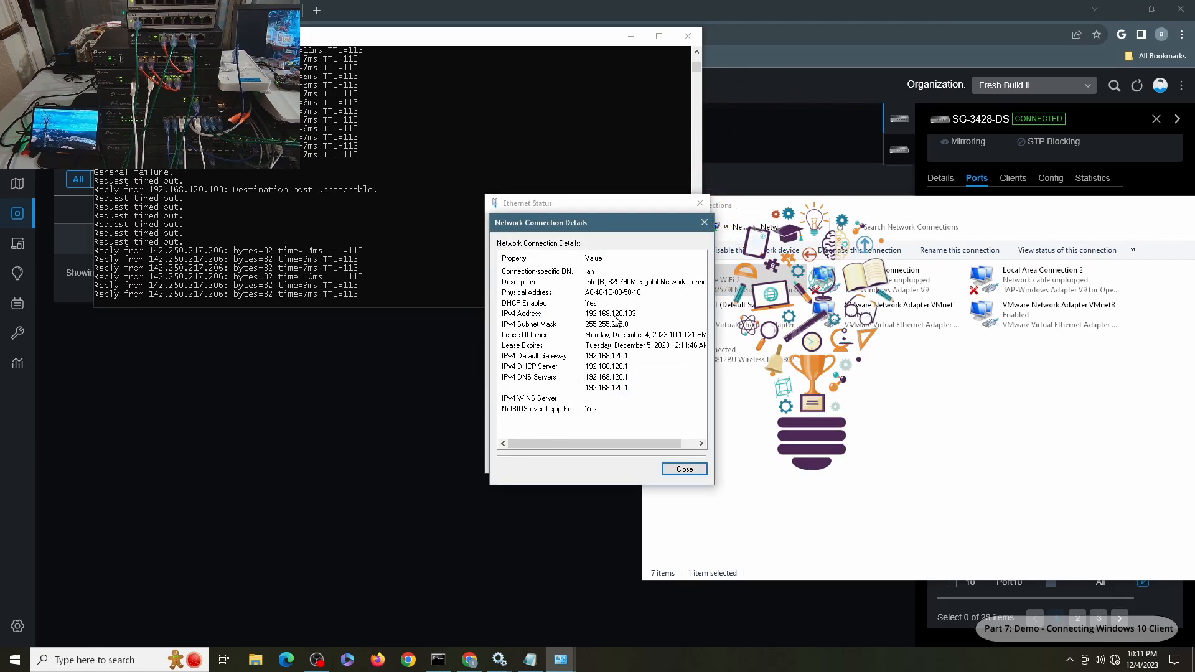
{"action": "left_click", "coordinate": [684, 469]}
{"action": "left_click", "coordinate": [692, 466]}
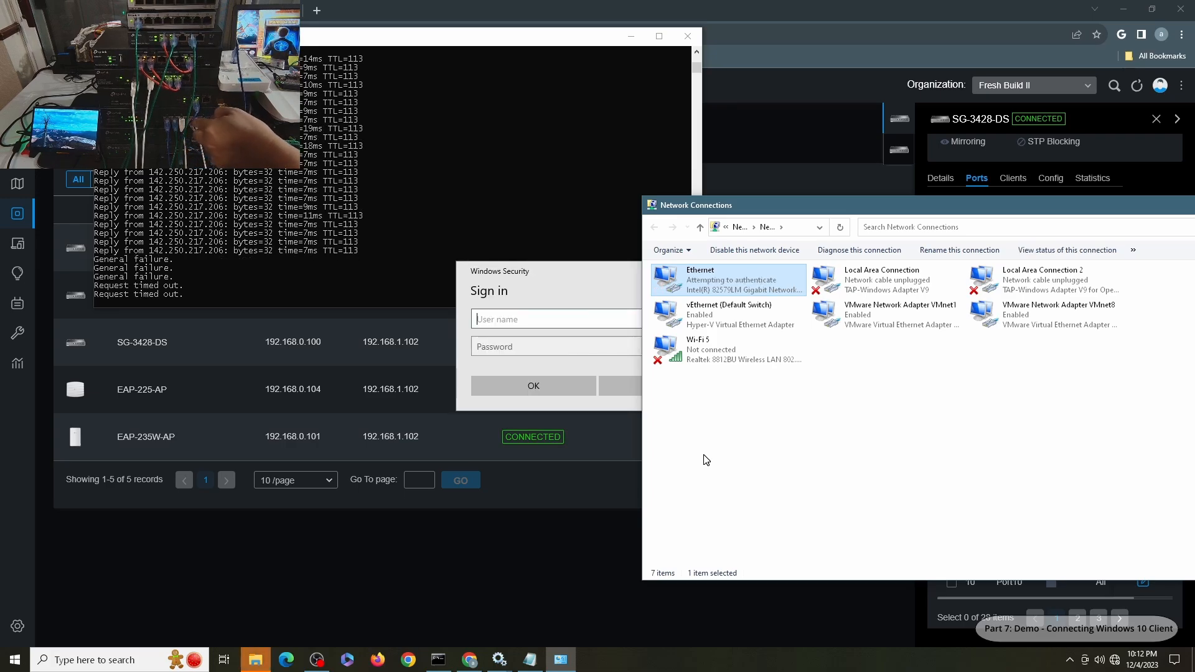
- Sign in as user1 with its password, revealing the password to check it before submitting
{"action": "left_click", "coordinate": [563, 323]}
{"action": "type", "text": "user"}
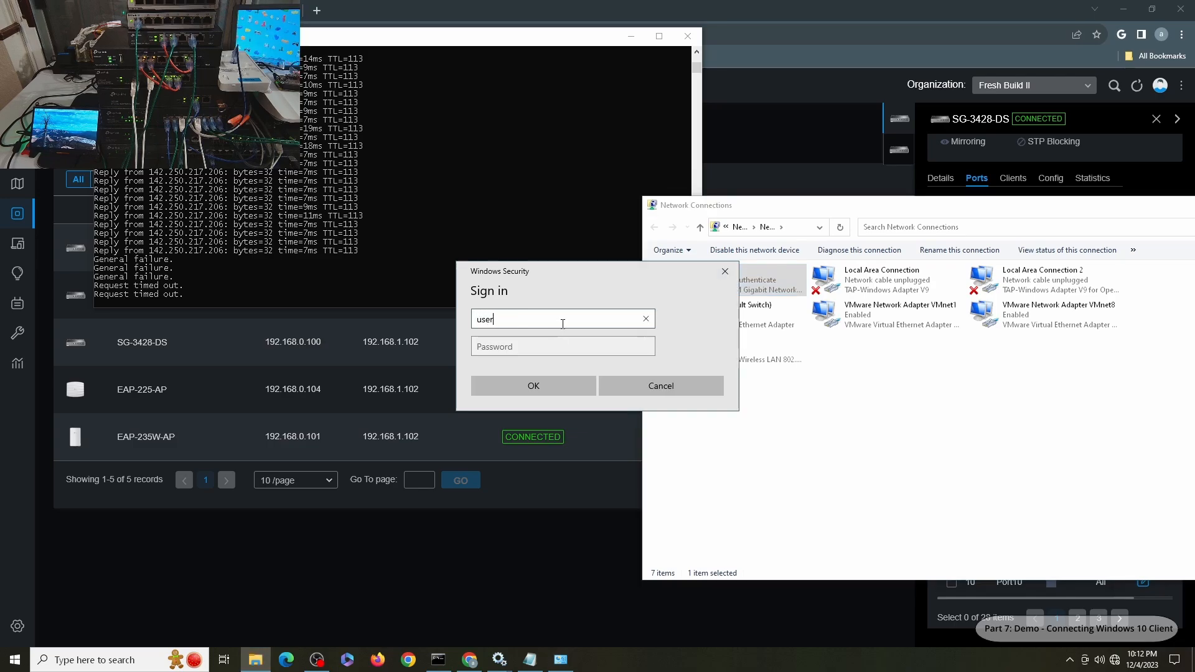
{"action": "type", "text": "1"}
{"action": "key", "text": "Tab"}
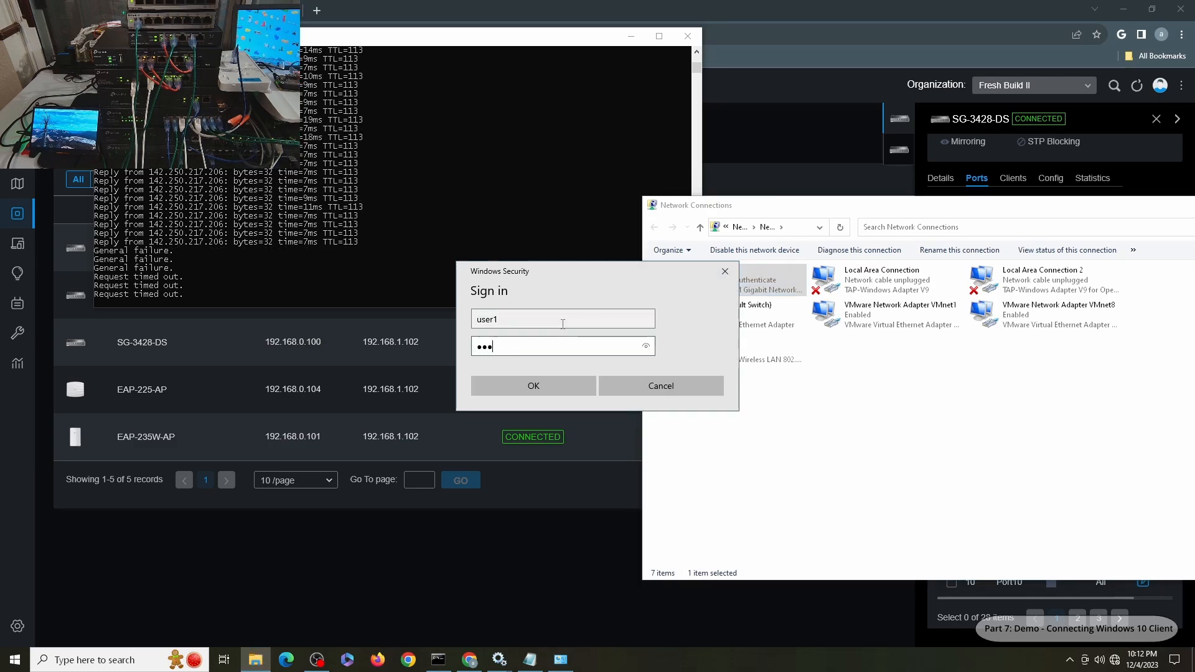
{"action": "type", "text": "user1user"}
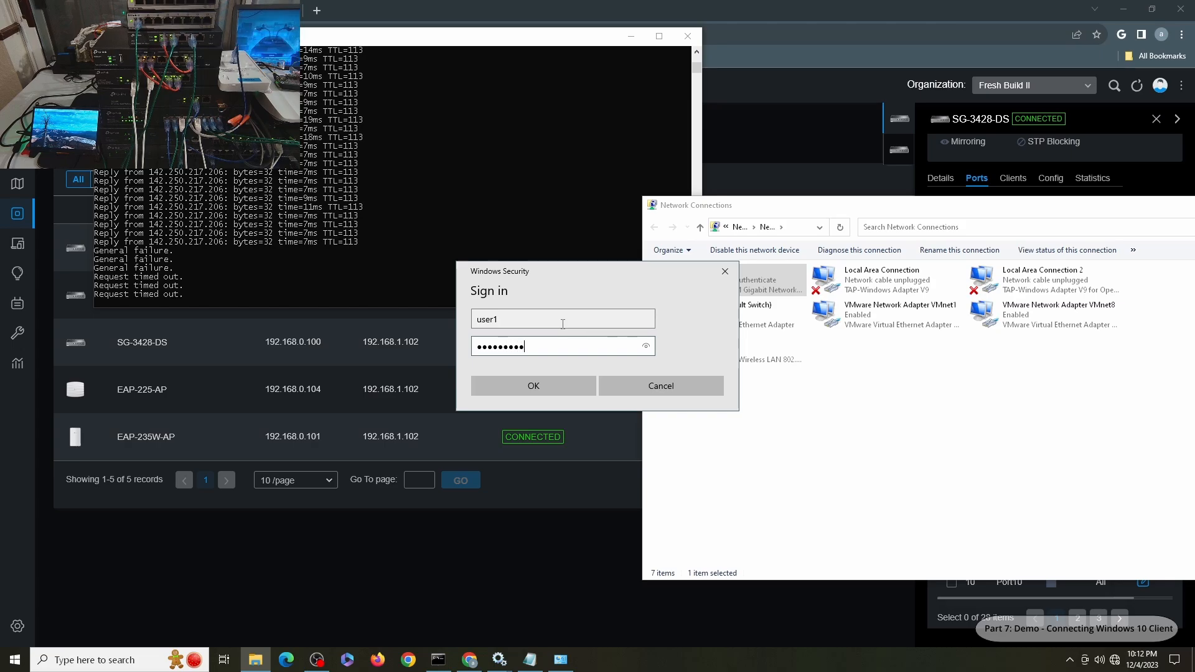
{"action": "left_click", "coordinate": [648, 347]}
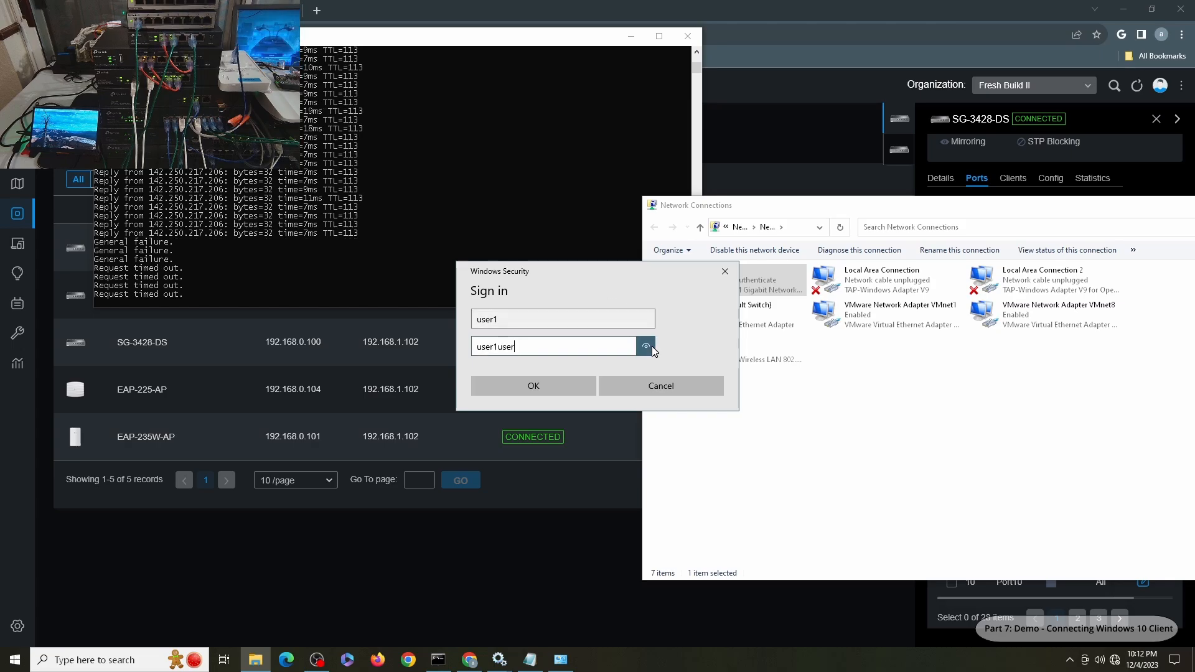
{"action": "left_click", "coordinate": [537, 383]}
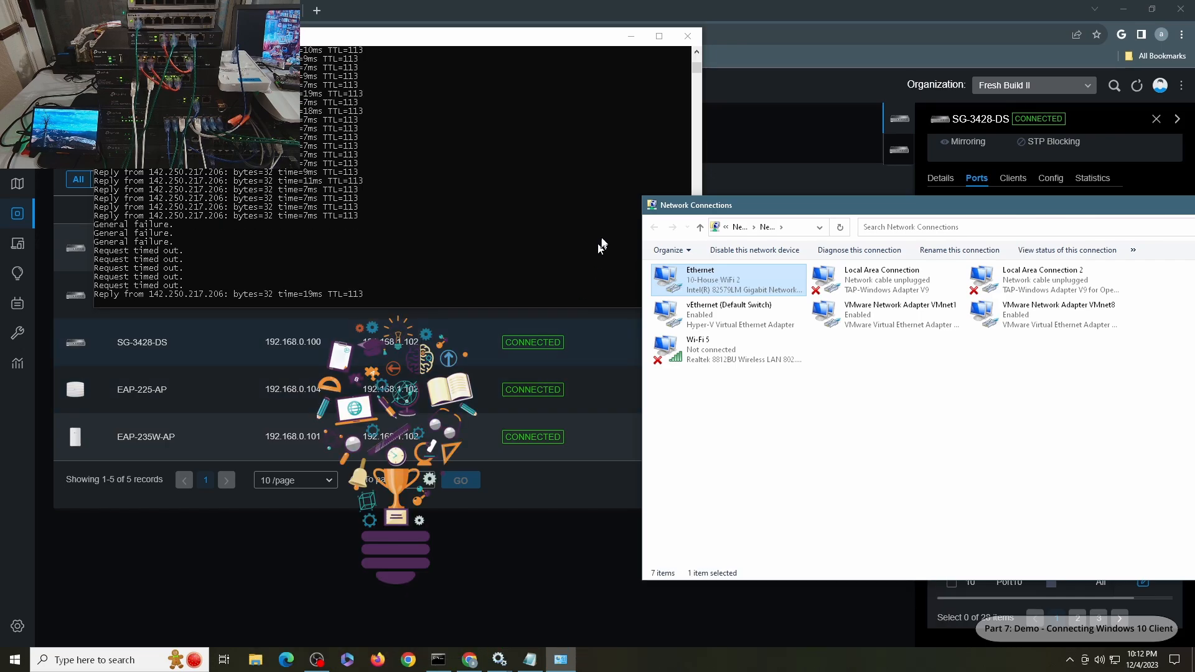
- Verify Ethernet's IPv4 address is 192.168.110.100, then close both dialogs
{"action": "double_click", "coordinate": [714, 283]}
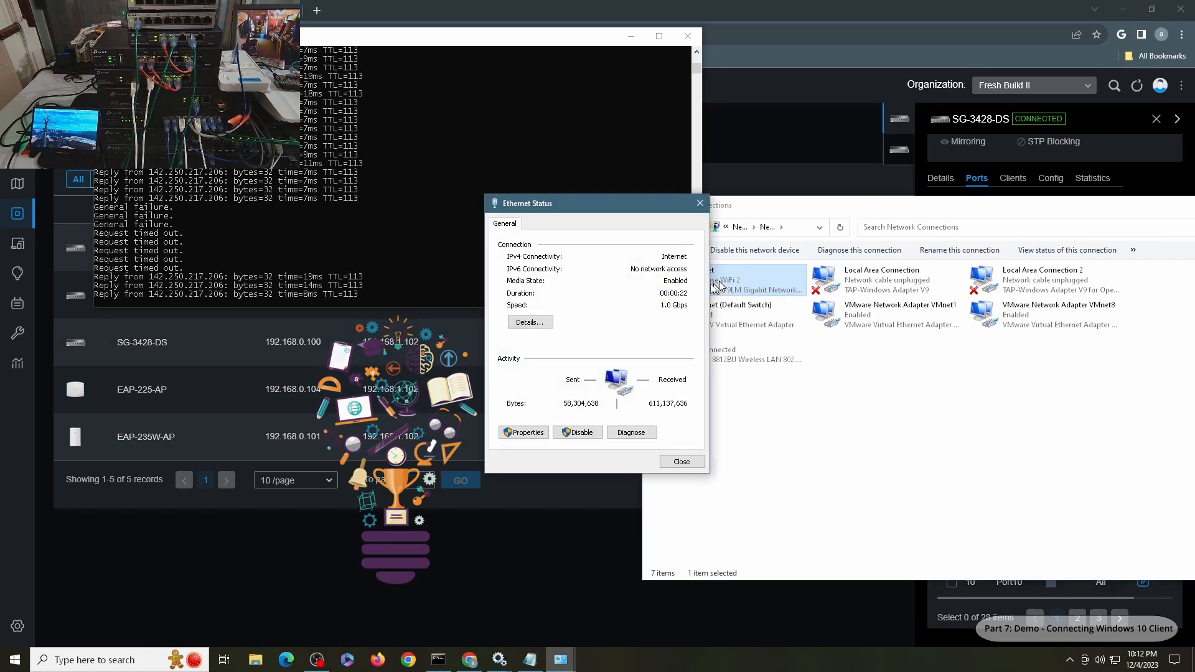
{"action": "left_click", "coordinate": [530, 322]}
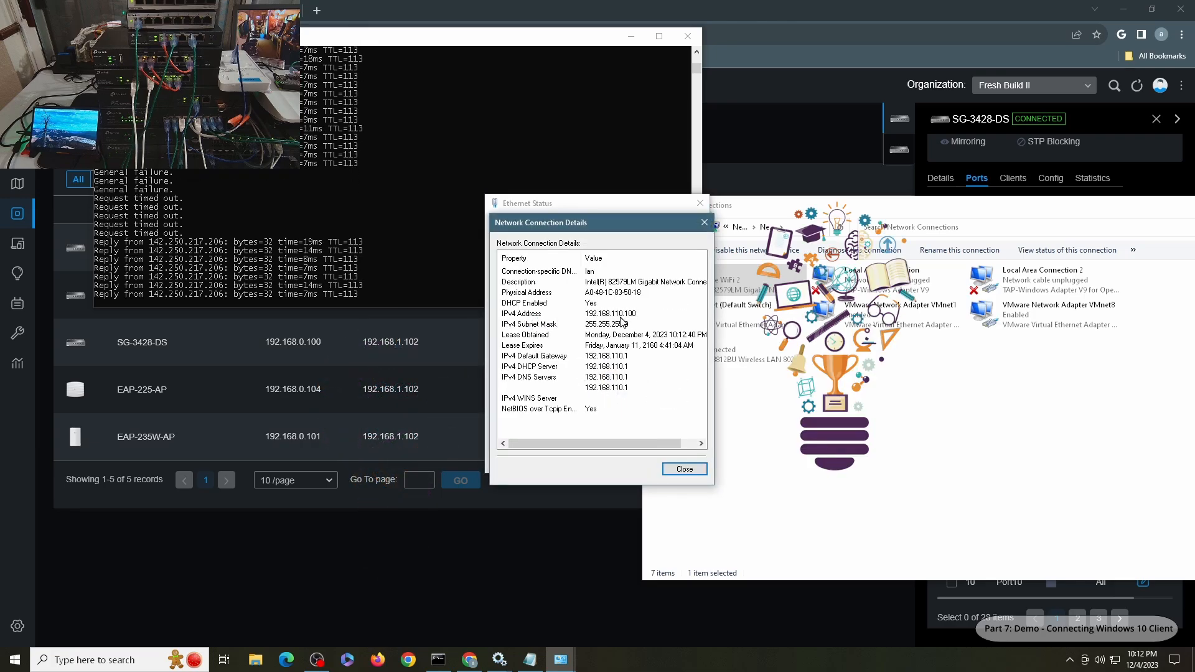
{"action": "left_click", "coordinate": [684, 469]}
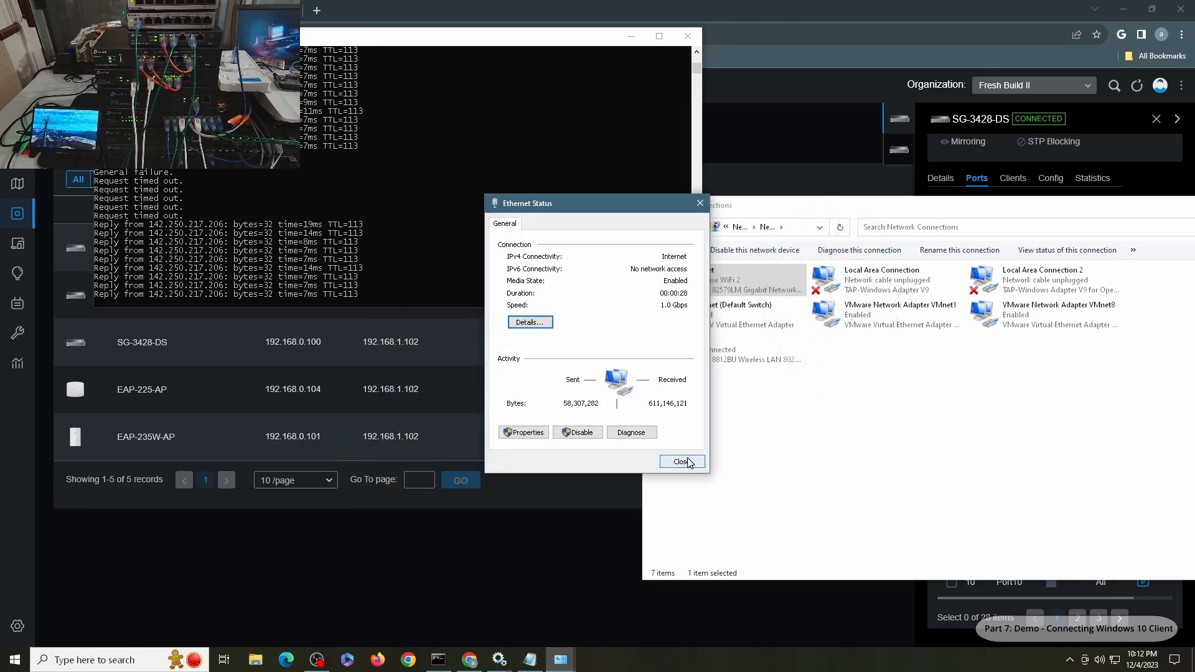
{"action": "left_click", "coordinate": [680, 461]}
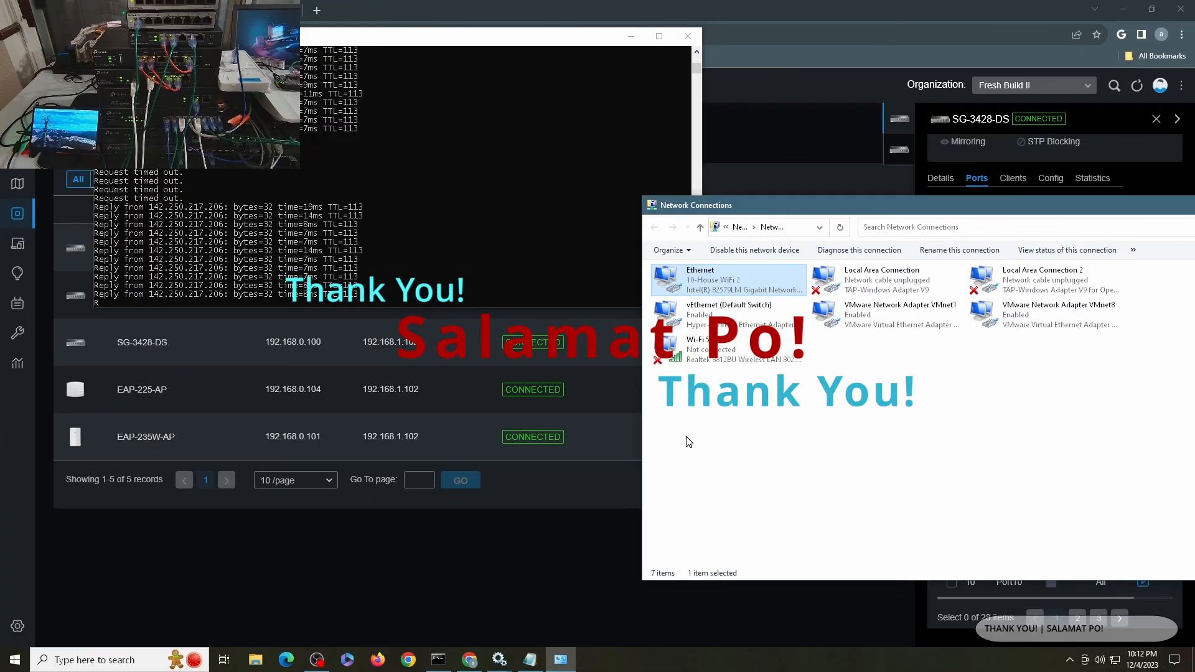